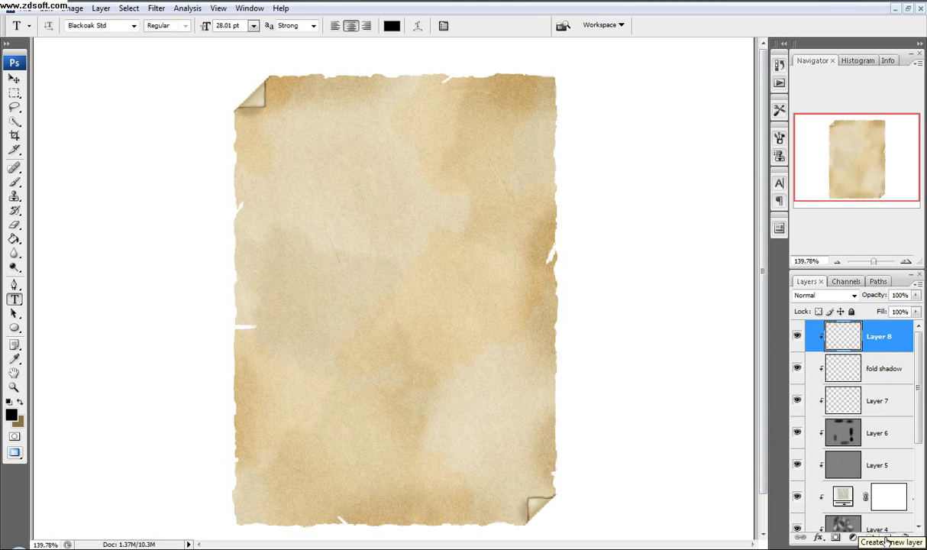
Group the paper layers and add '$2500 REWARD' text in Blackoak Std near the paper's bottom.
left_click(871, 538)
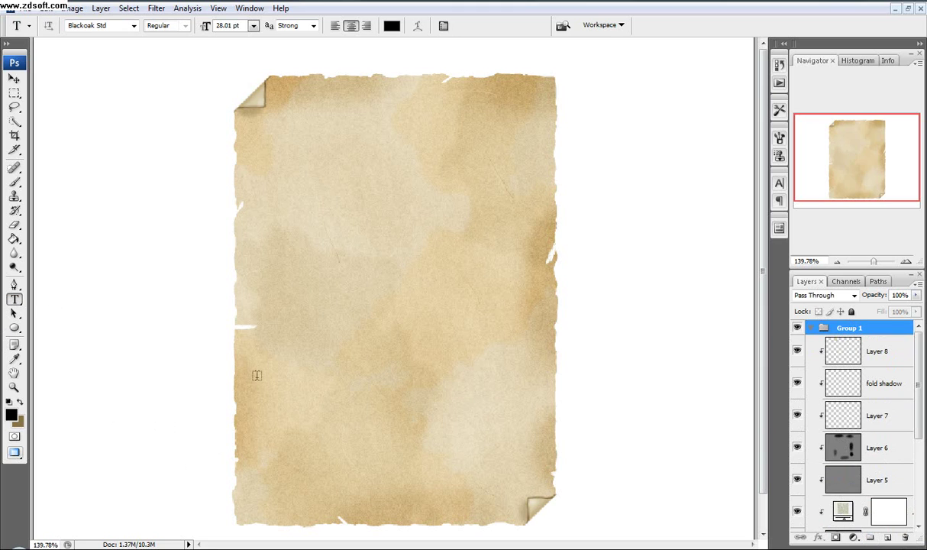
left_click_drag(246, 441, 540, 510)
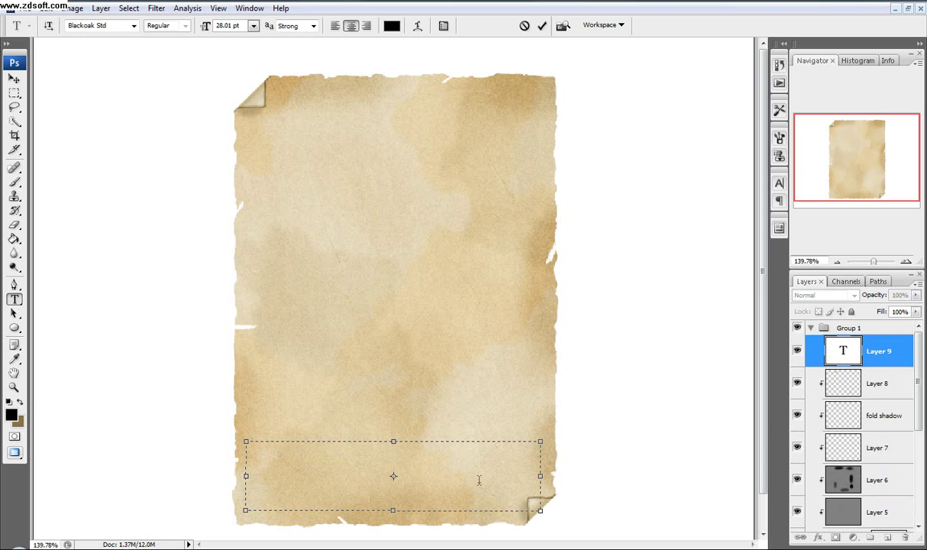
type("$2500")
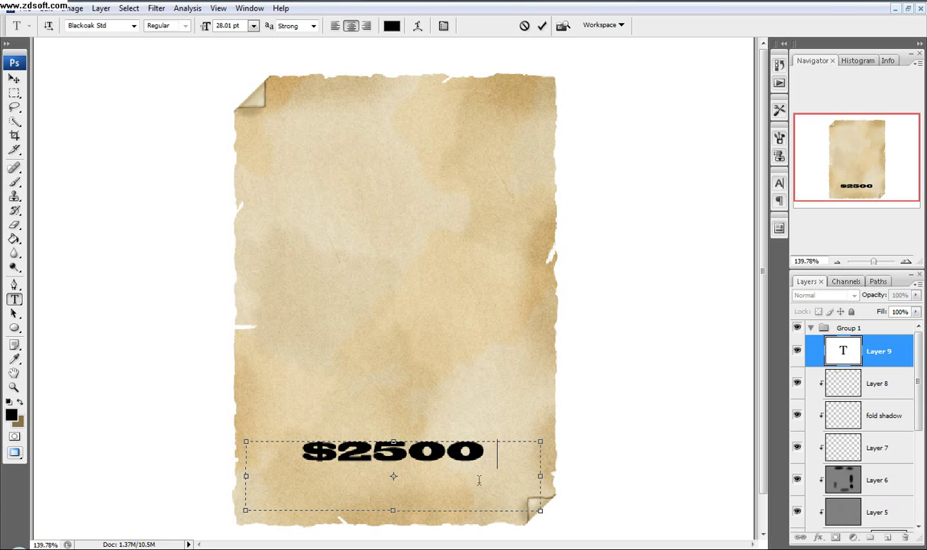
key("Caps_Lock")
type("r")
key("Caps_Lock")
key("BackSpace")
type("RE")
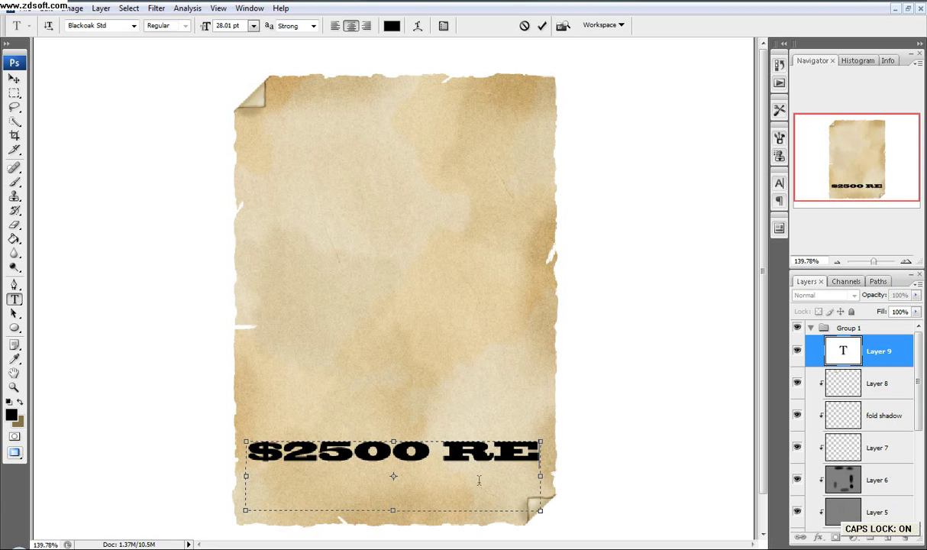
type("WARD")
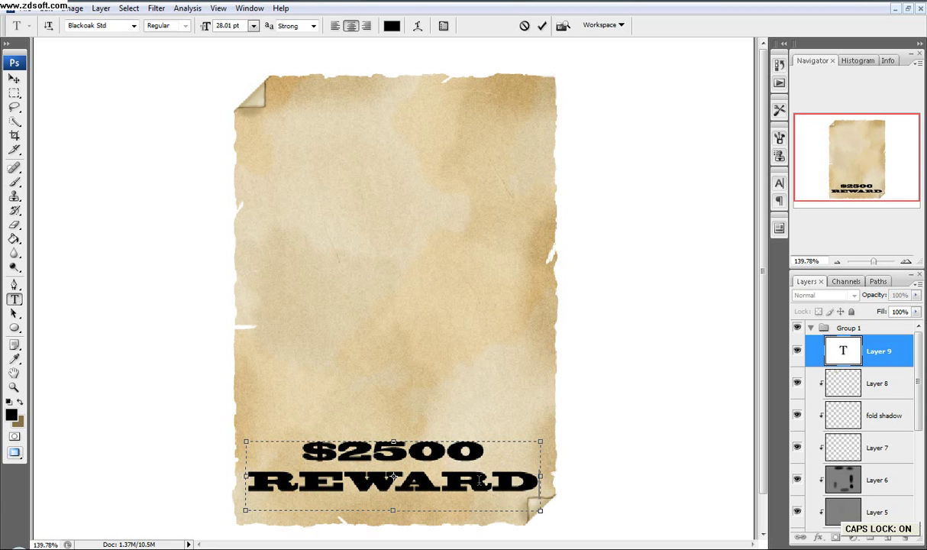
key("Caps_Lock")
left_click(543, 28)
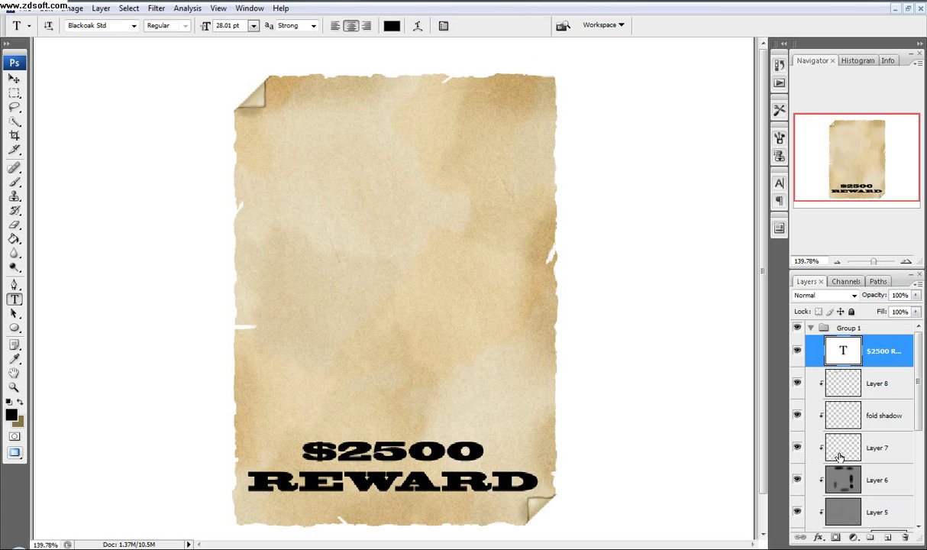
On a new layer, add a one-line 'WANTED' headline across the top, nudged slightly lower.
key("ctrl+shift+alt+n")
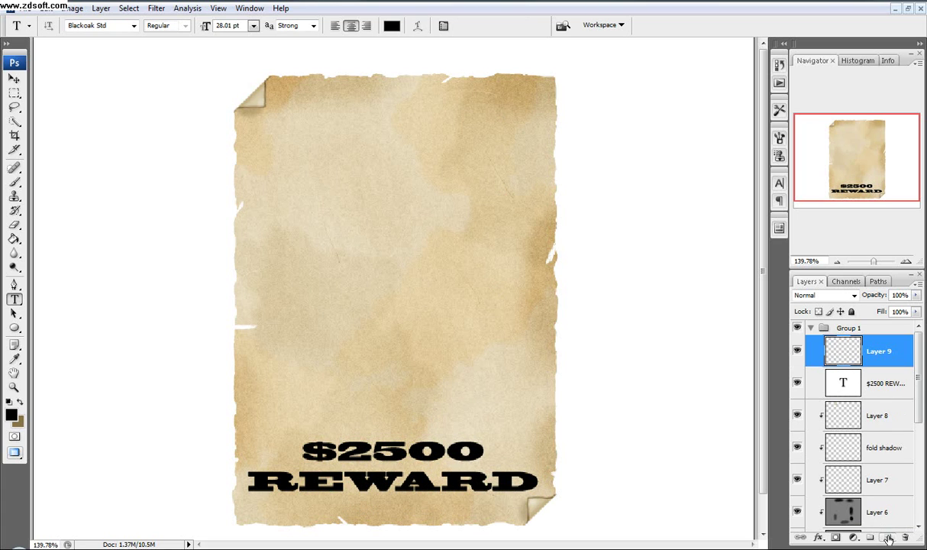
left_click_drag(272, 92, 533, 193)
type("WANTED")
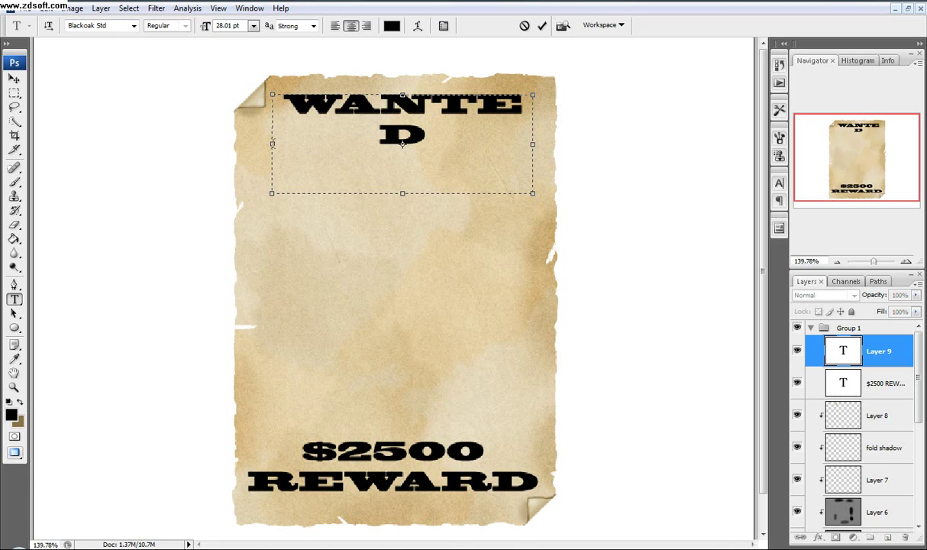
left_click_drag(271, 144, 254, 143)
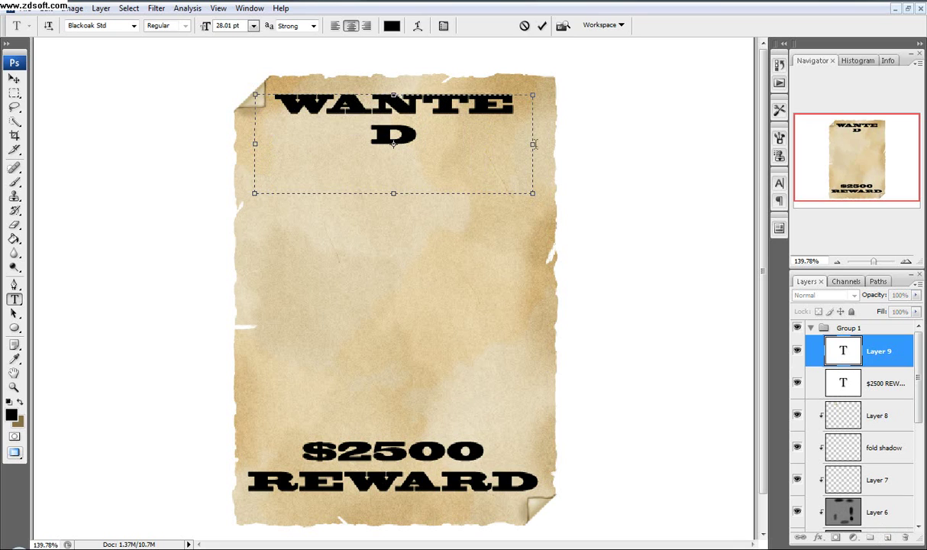
left_click_drag(533, 144, 550, 144)
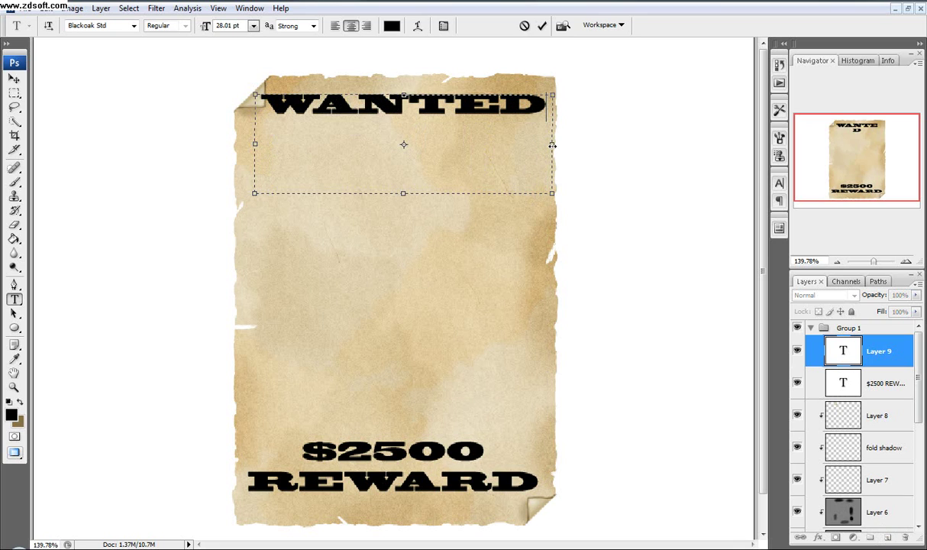
key("ctrl+Return")
key("v")
left_click_drag(397, 288, 394, 311)
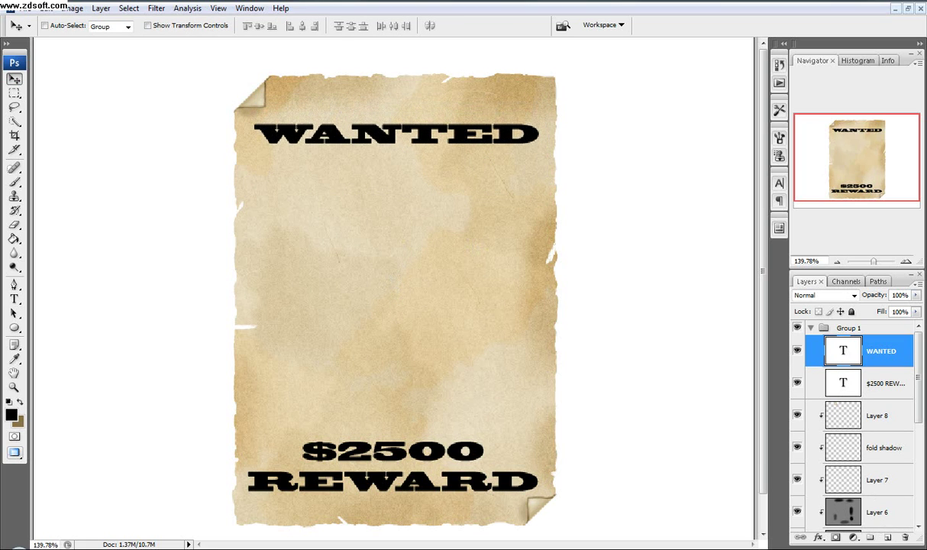
left_click(13, 298)
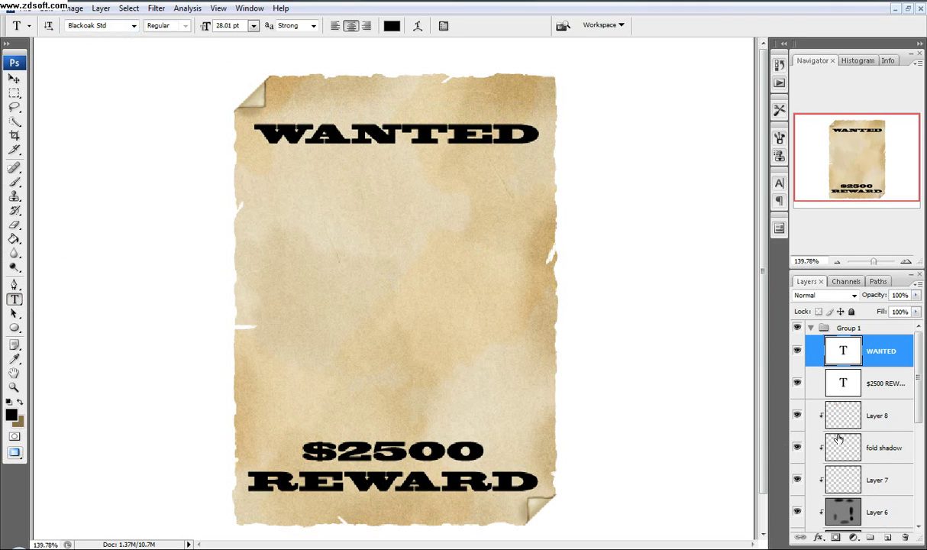
On a new layer, type 'DEAD OR ALIVE' beneath WANTED and center it under the headline.
left_click(888, 538)
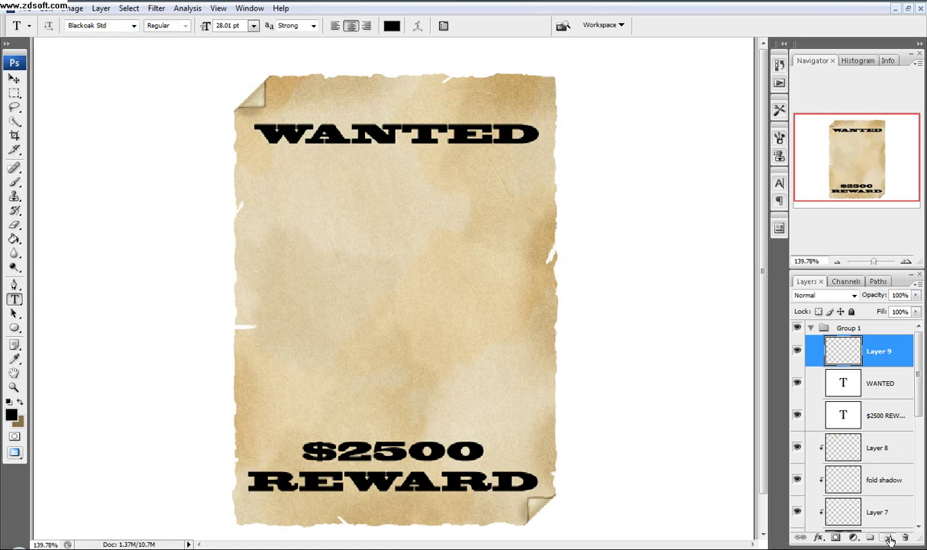
left_click_drag(301, 153, 510, 196)
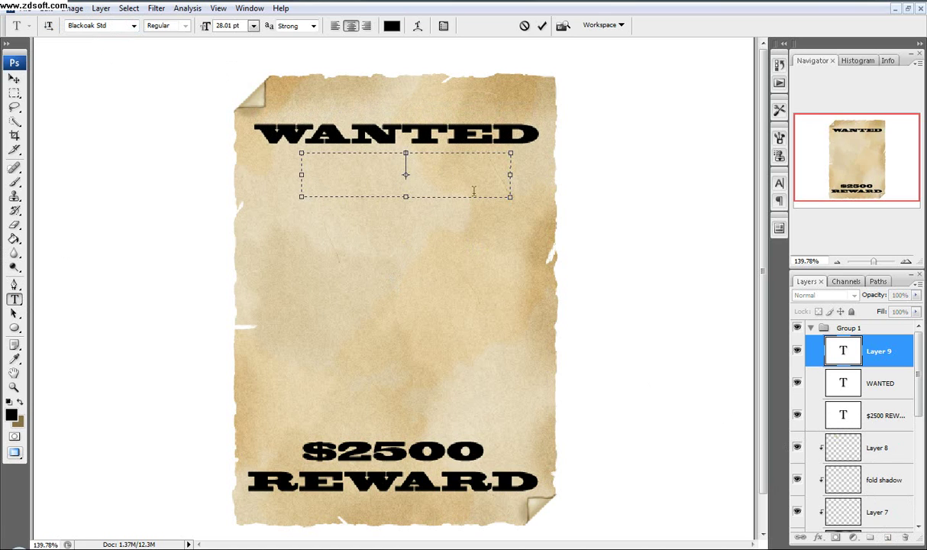
key("Caps_Lock")
type("dea")
key("BackSpace")
key("BackSpace")
key("BackSpace")
key("Caps_Lock")
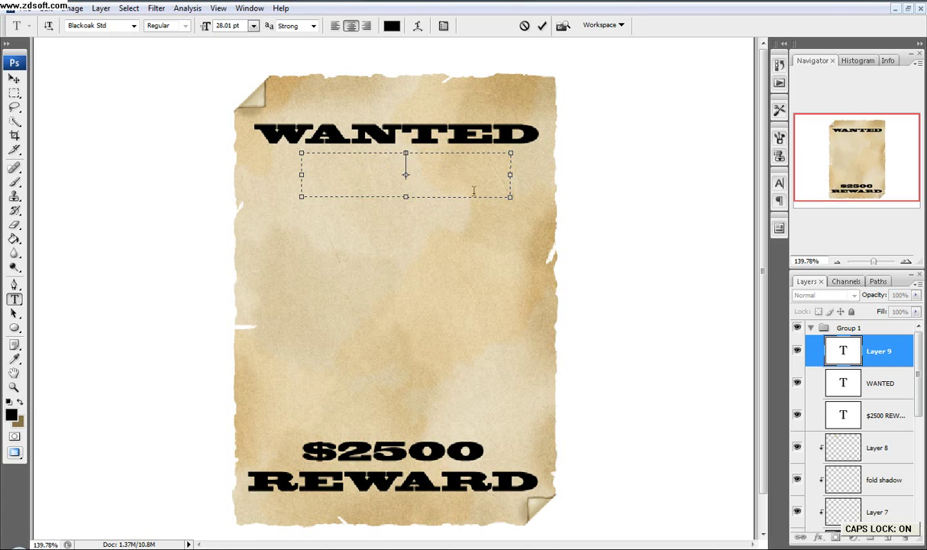
type("DEAD")
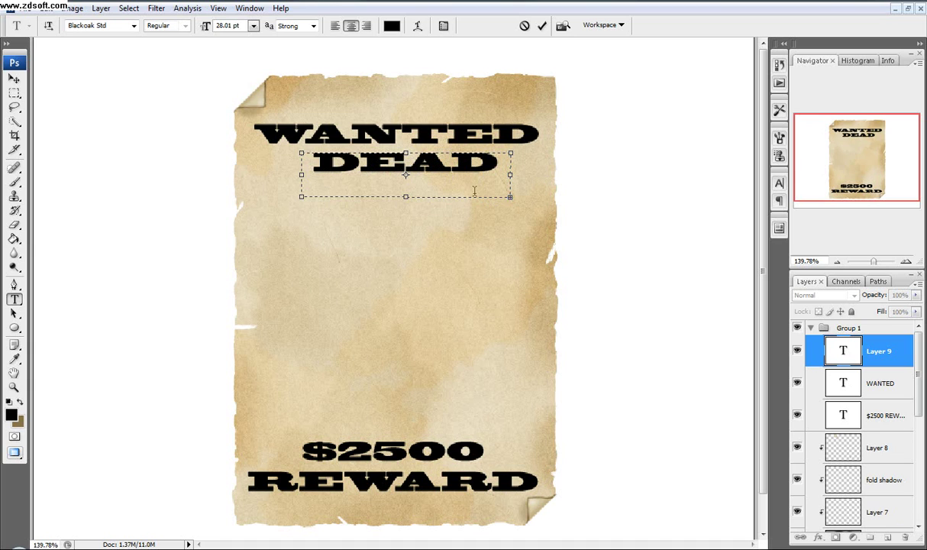
left_click_drag(512, 198, 569, 303)
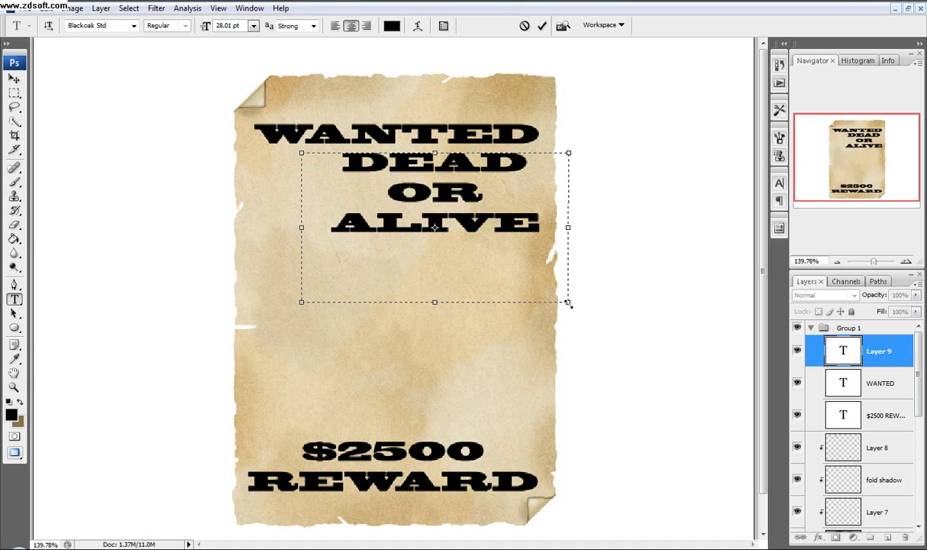
left_click(14, 78)
left_click_drag(446, 348, 417, 350)
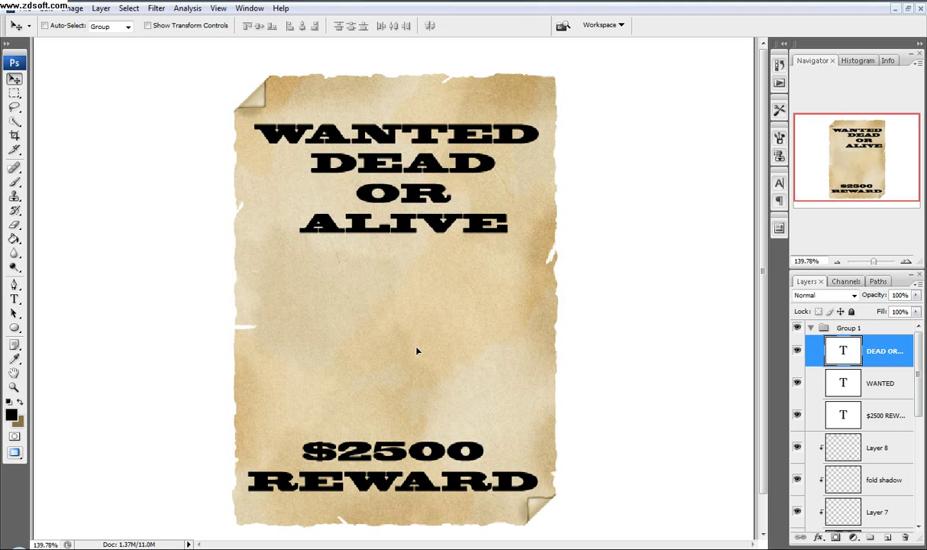
Shrink the DEAD OR ALIVE text to 13.01 pt so it fits on one line.
left_click(13, 298)
left_click(401, 202)
key("ctrl+a")
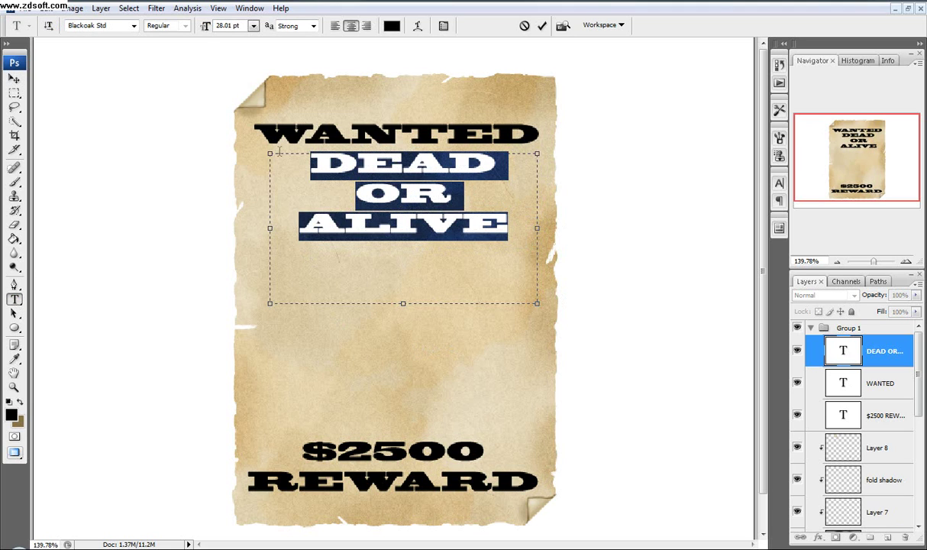
mouse_move(206, 26)
left_mouse_down()
mouse_move(187, 27)
mouse_move(198, 27)
left_mouse_up()
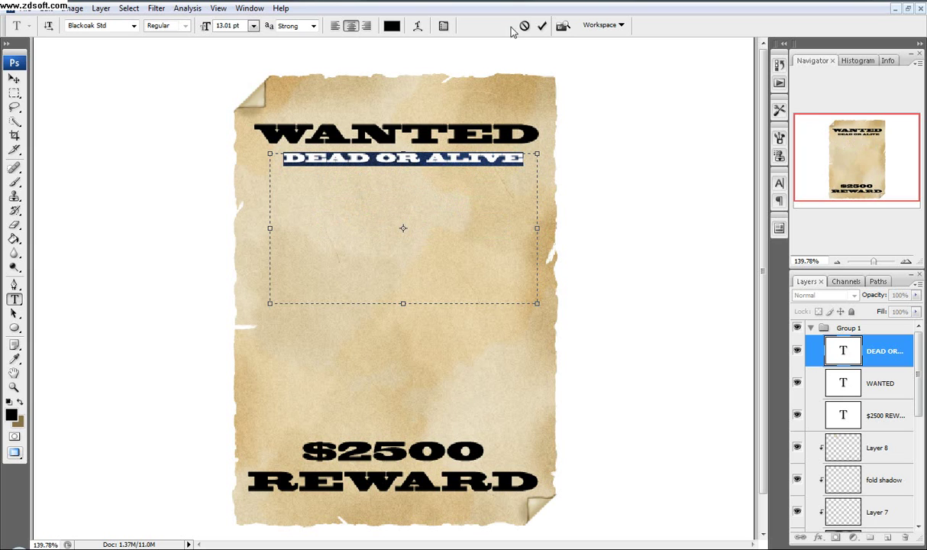
left_click(541, 25)
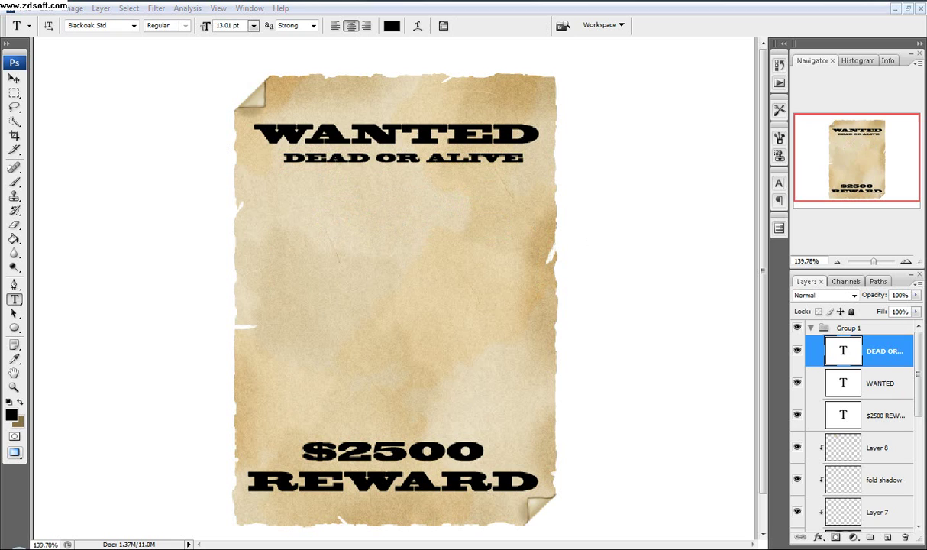
Add a layer mask to the Group 1 text group.
left_click(843, 330)
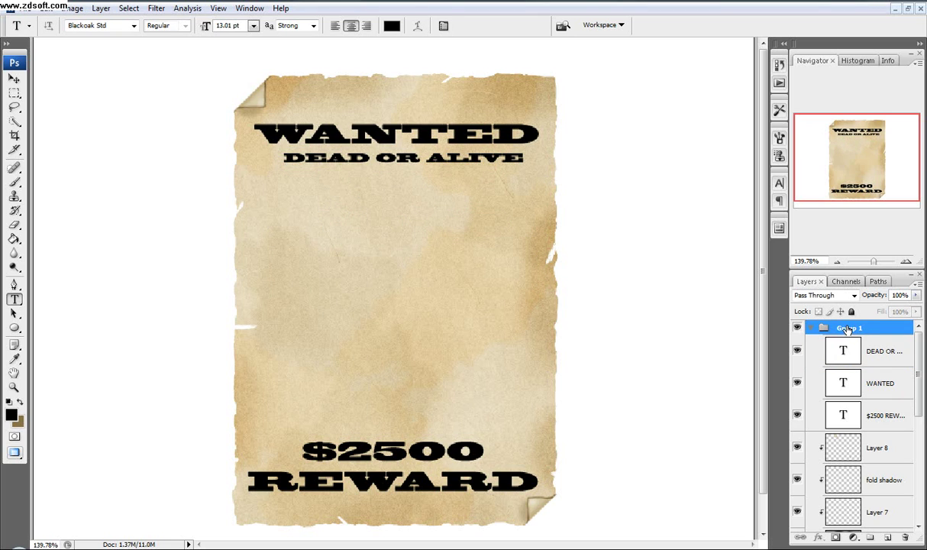
key("alt+t")
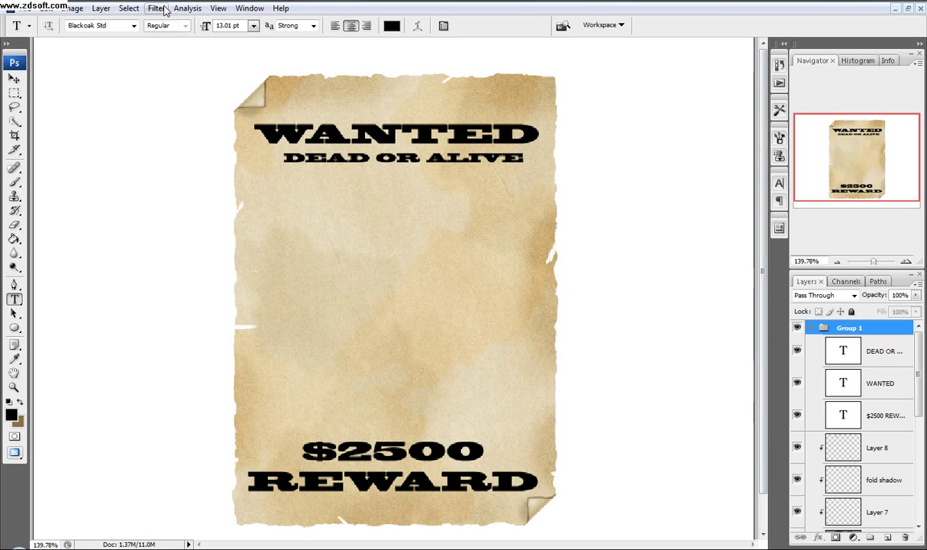
key("Right")
left_click(140, 11)
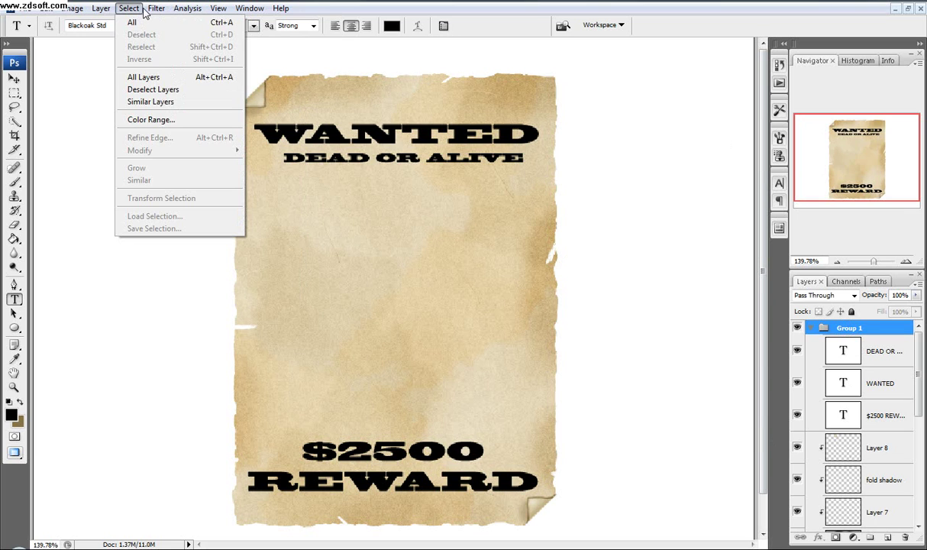
left_click(156, 8)
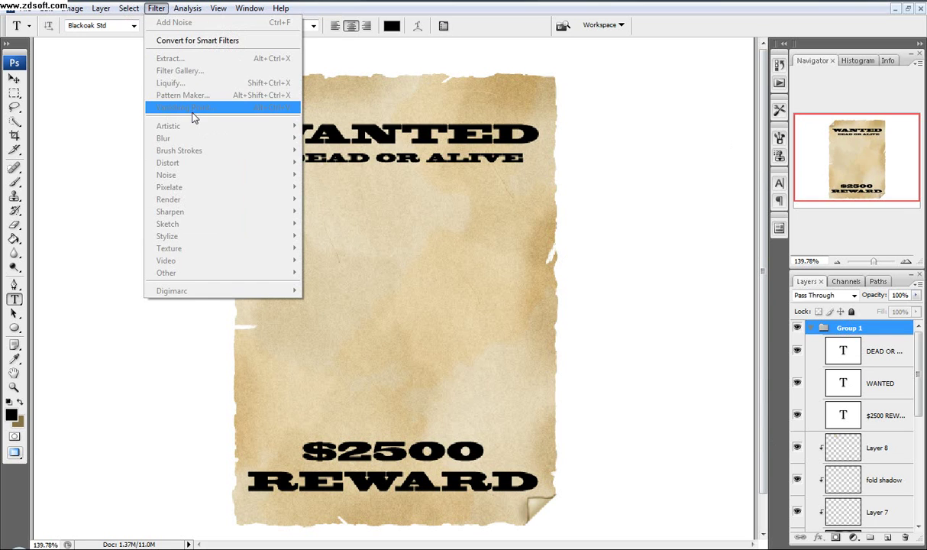
left_click(153, 8)
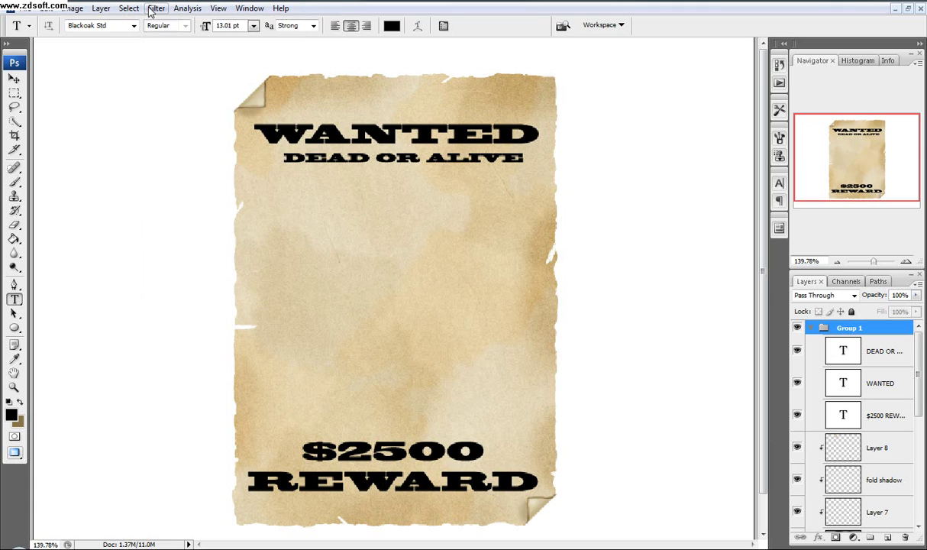
left_click(835, 539)
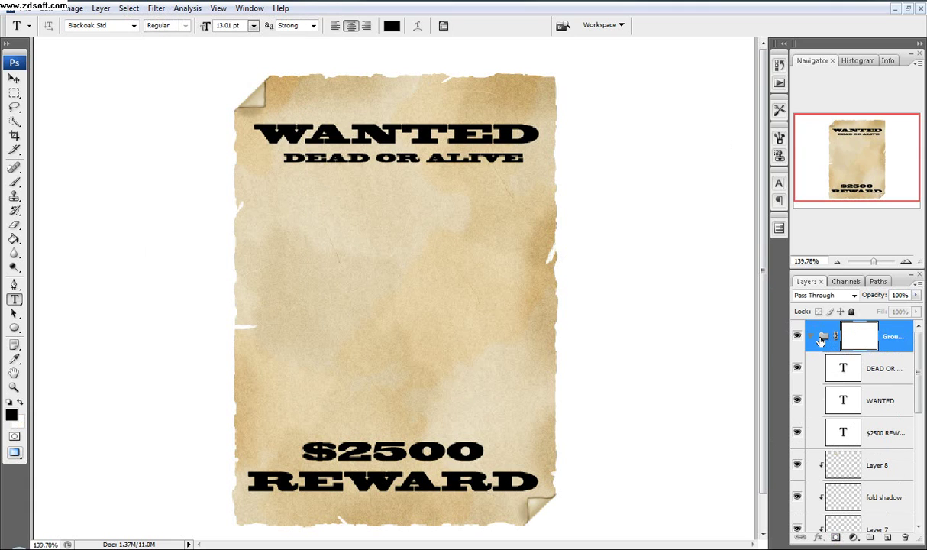
Apply Add Noise at about 40%, Uniform, to speckle the lettering.
left_click(156, 9)
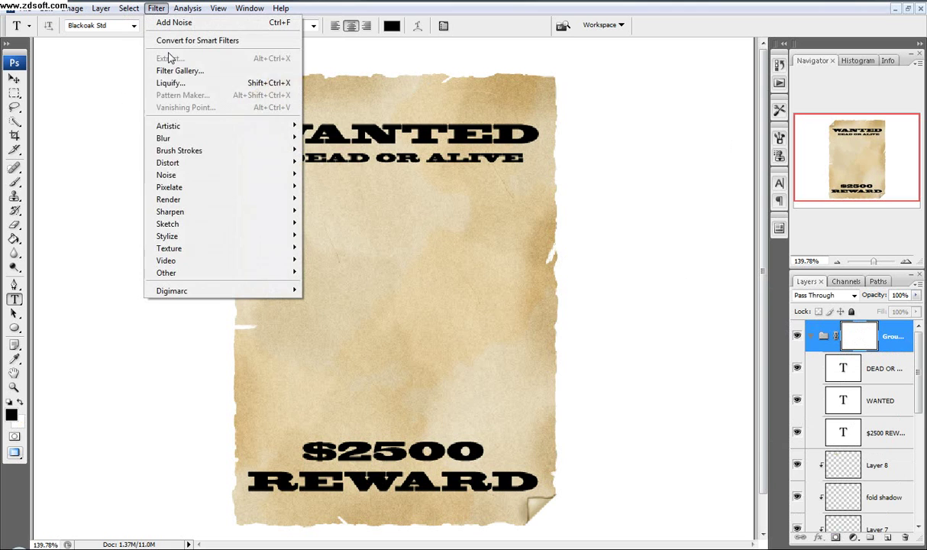
mouse_move(200, 176)
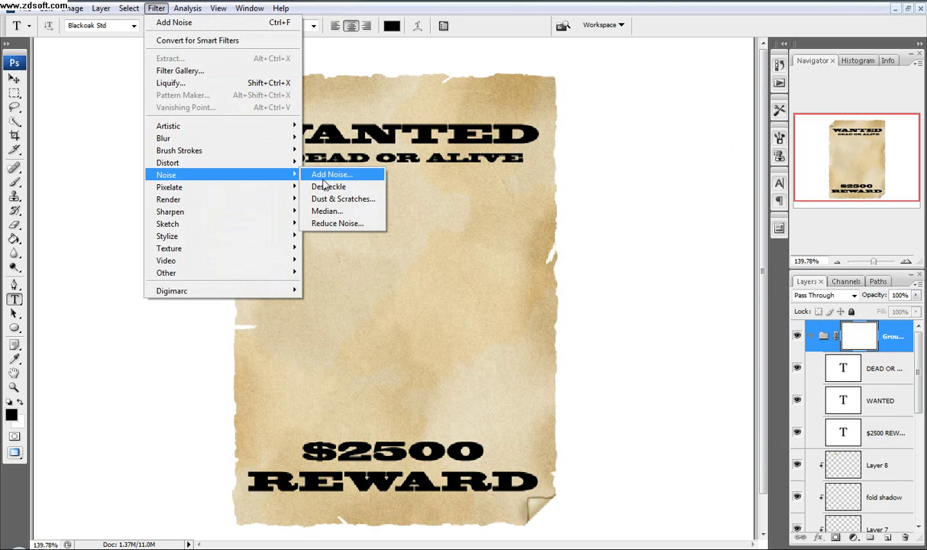
left_click(312, 170)
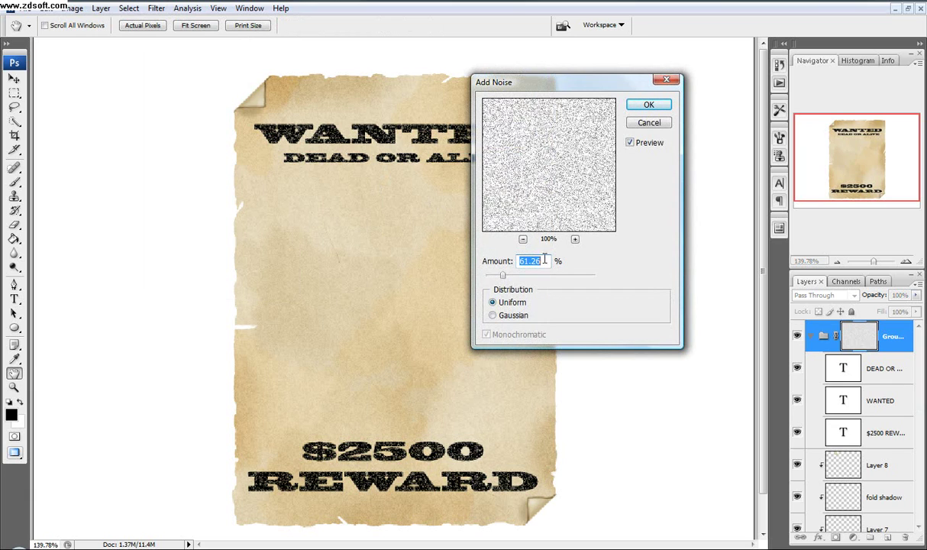
left_click_drag(503, 279, 499, 280)
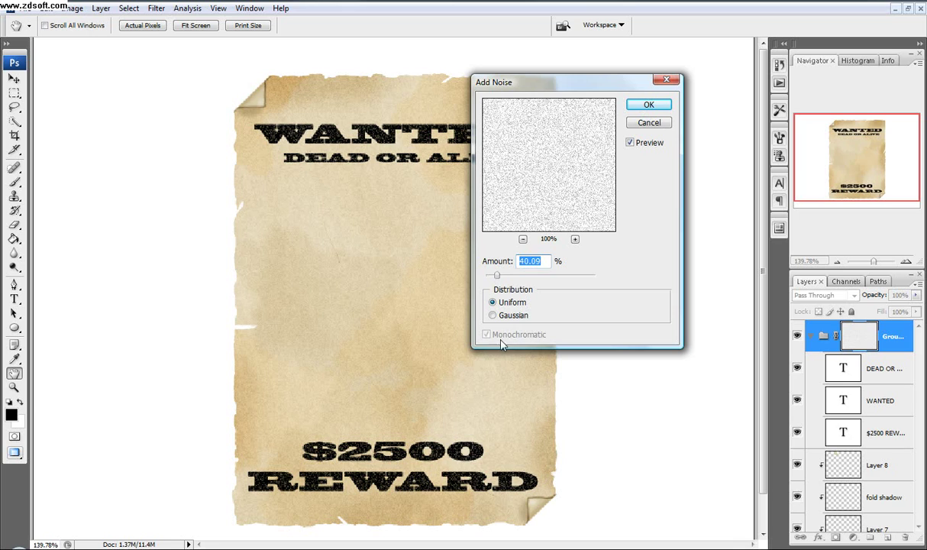
left_click(653, 106)
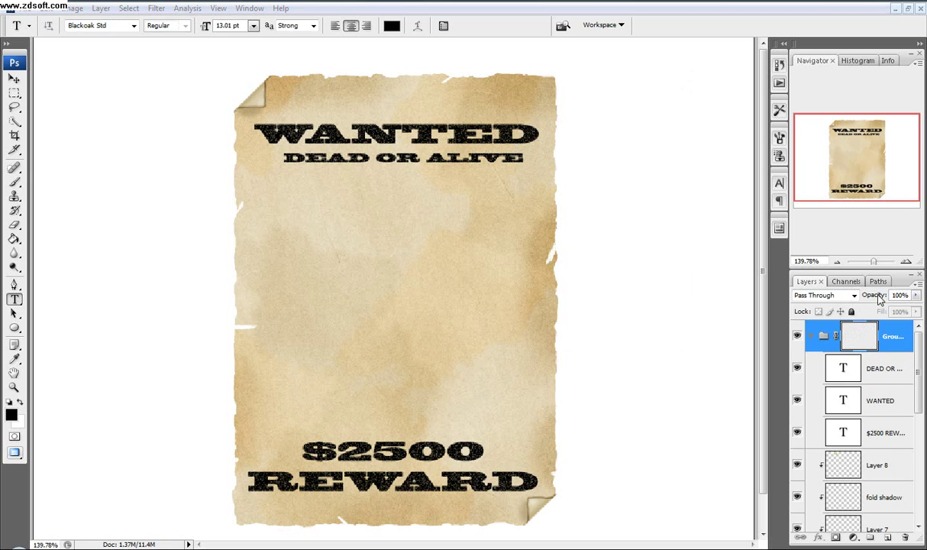
Lower Group 1's opacity to 65%.
left_click_drag(877, 298, 853, 297)
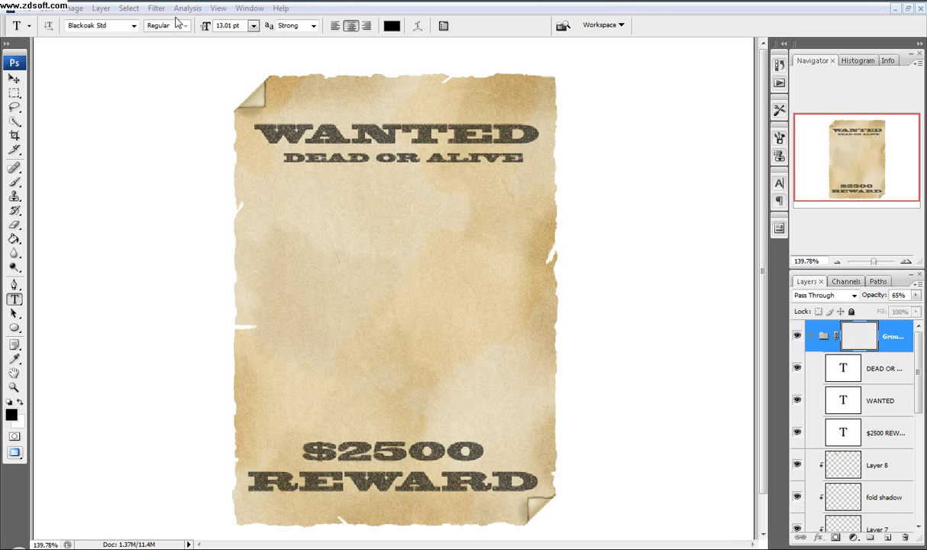
Rasterize the DEAD OR ALIVE, WANTED and $2500 REWARD type layers.
left_click(156, 8)
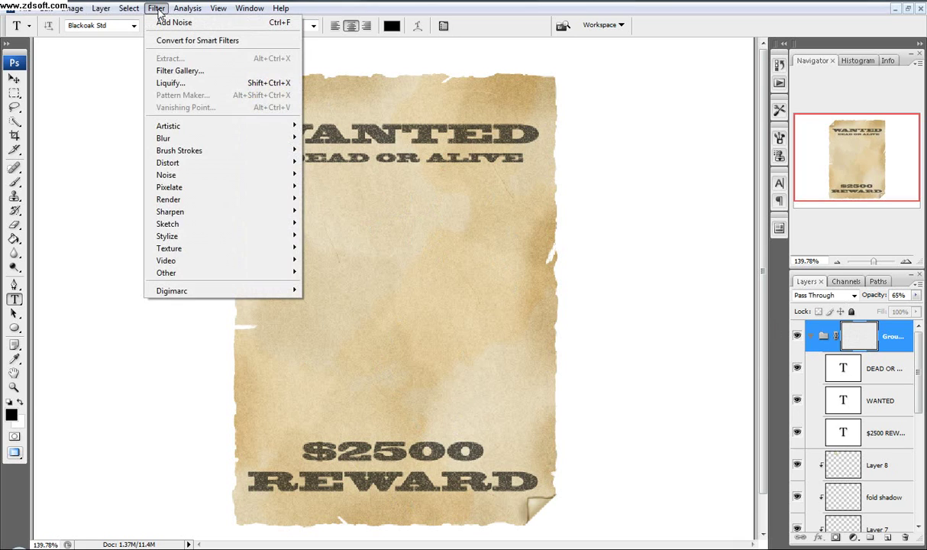
left_click(187, 8)
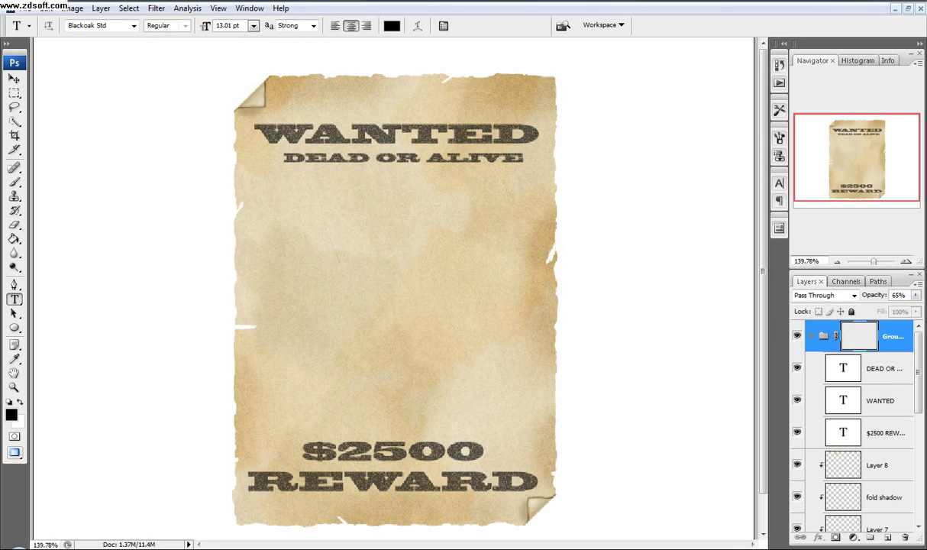
left_click(895, 377)
left_click(887, 444, "shift")
right_click(887, 449)
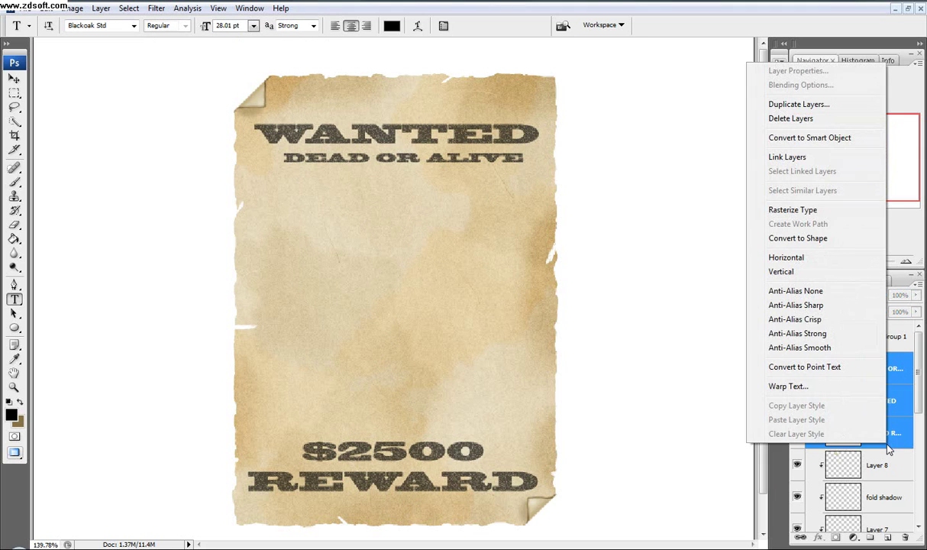
left_click(840, 214)
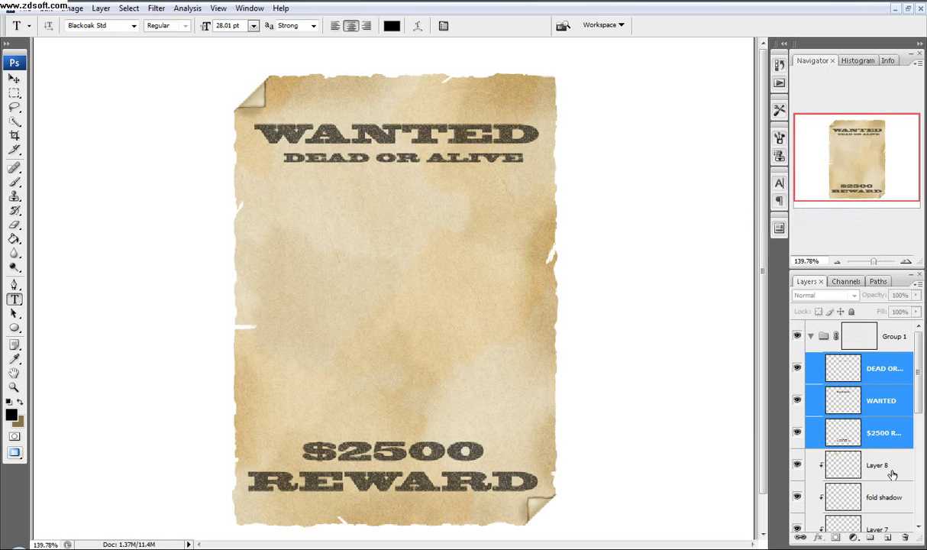
left_click(840, 336)
Liquify the DEAD OR ALIVE layer with a size-34 Forward Warp brush, pushing letters out of line.
left_click(156, 9)
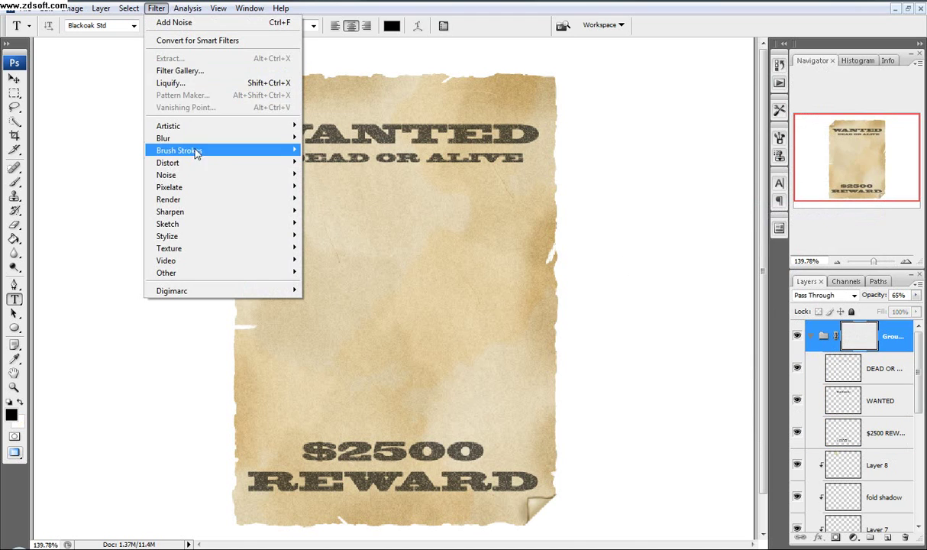
left_click(191, 81)
left_click(611, 40)
left_click(834, 364)
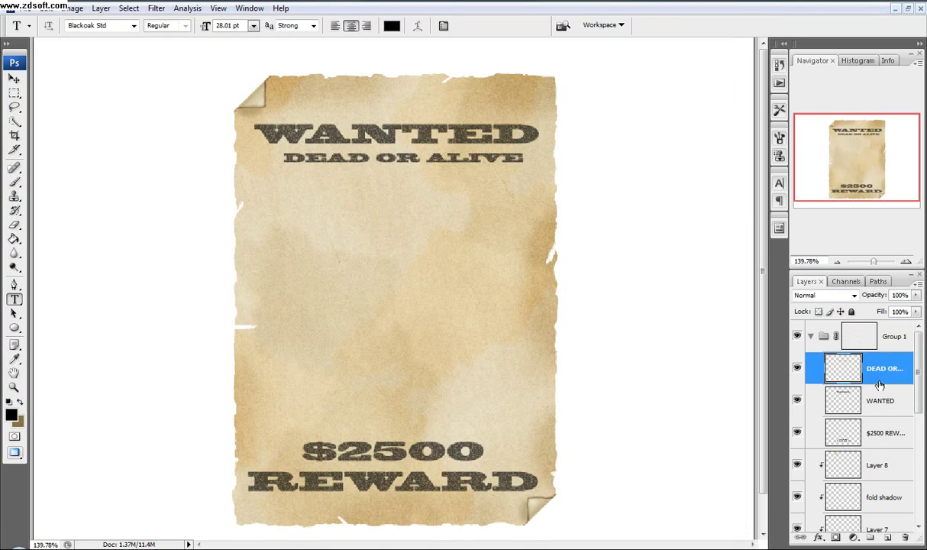
left_click(156, 8)
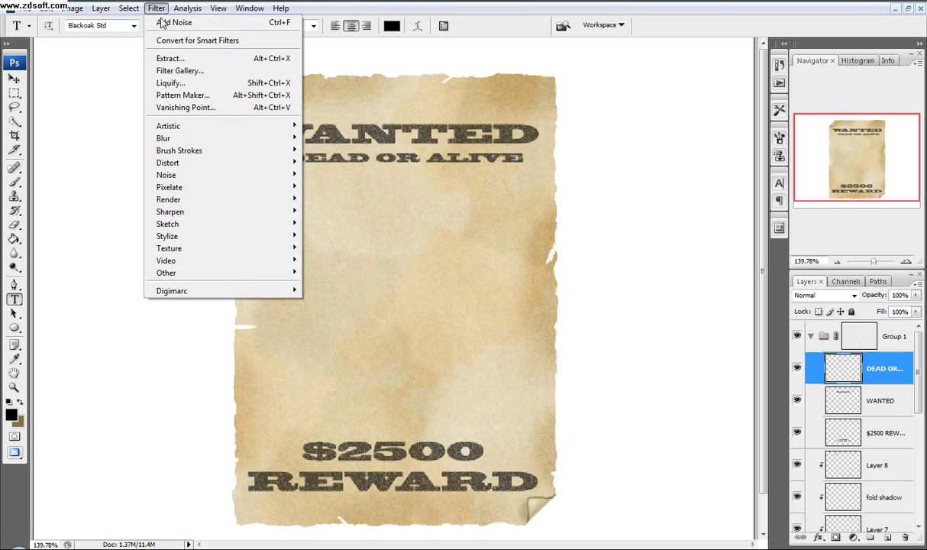
left_click(189, 83)
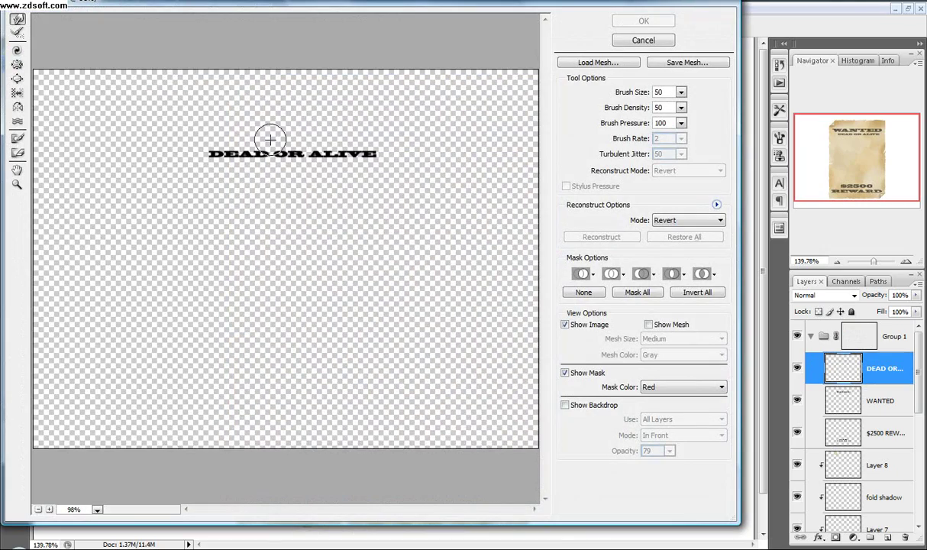
key("ctrl+plus")
key("ctrl+plus")
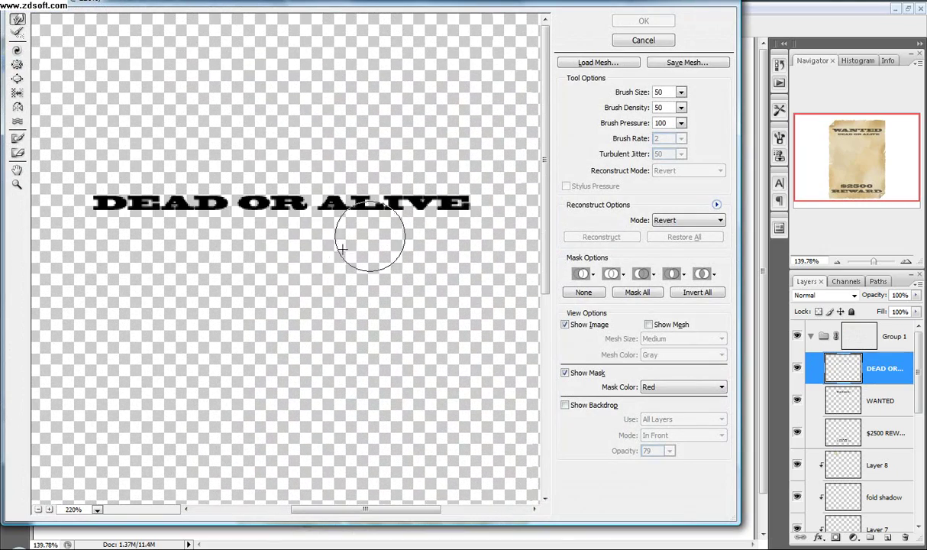
key("bracketleft")
key("bracketleft")
key("bracketleft")
key("bracketleft")
key("bracketleft")
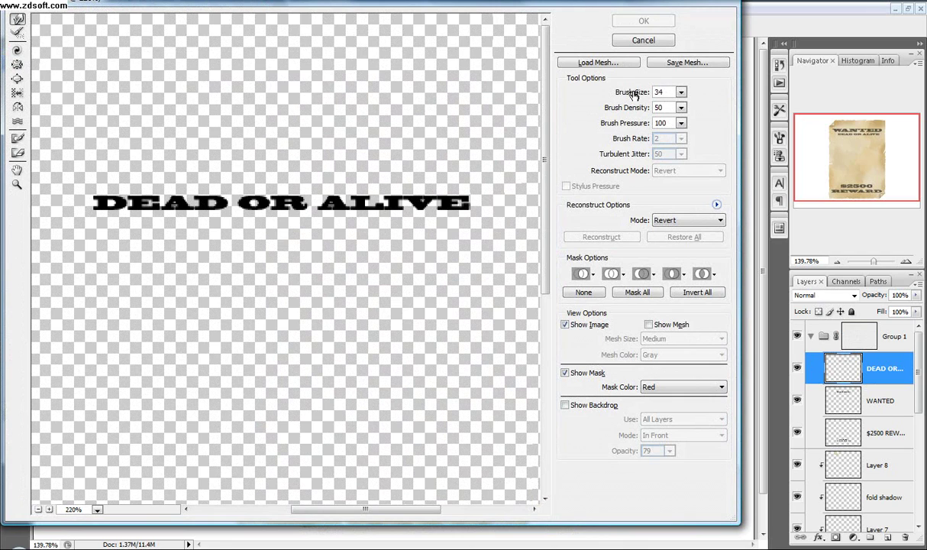
mouse_move(134, 182)
left_mouse_down()
mouse_move(314, 235)
mouse_move(345, 230)
mouse_move(344, 222)
mouse_move(257, 197)
mouse_move(231, 207)
mouse_move(165, 194)
left_mouse_up()
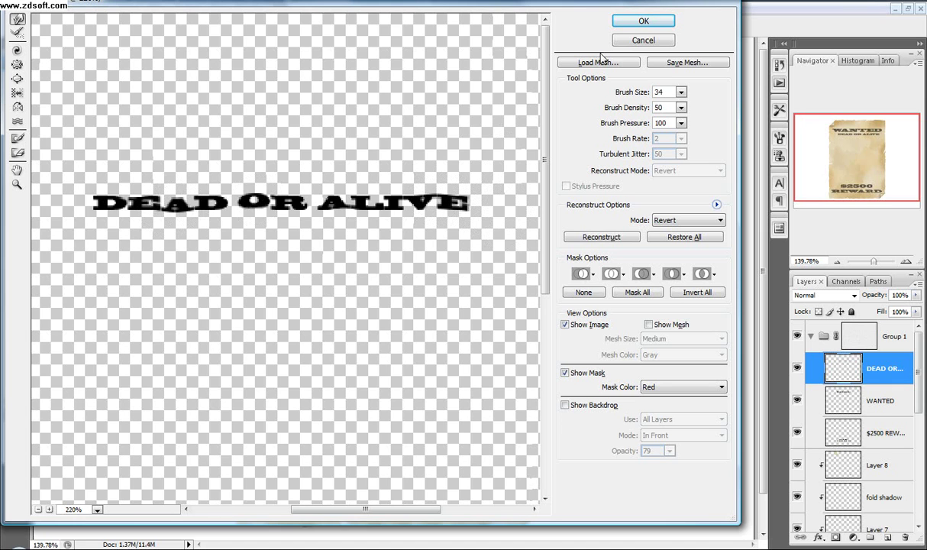
left_click(620, 21)
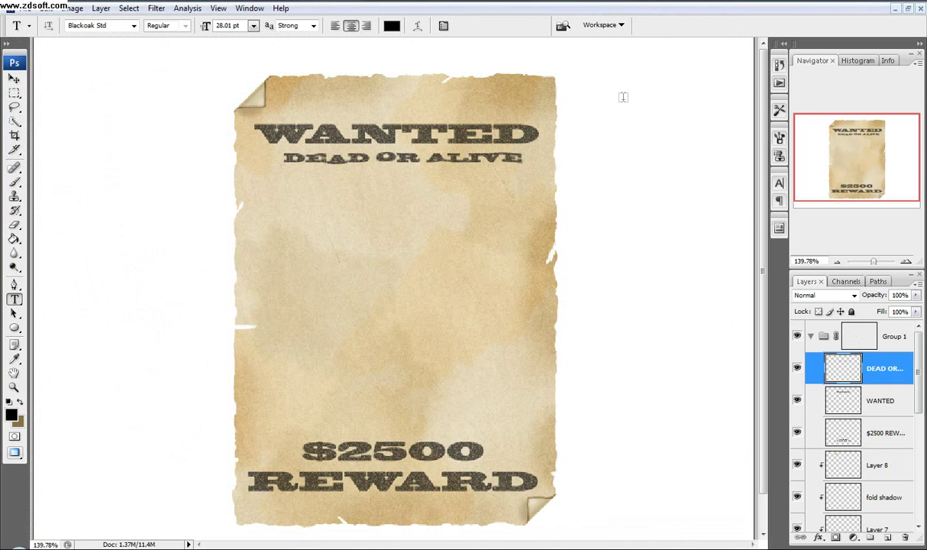
Liquify the WANTED layer, warping the edges of the W, D and E with brush up to 50.
left_click(886, 407)
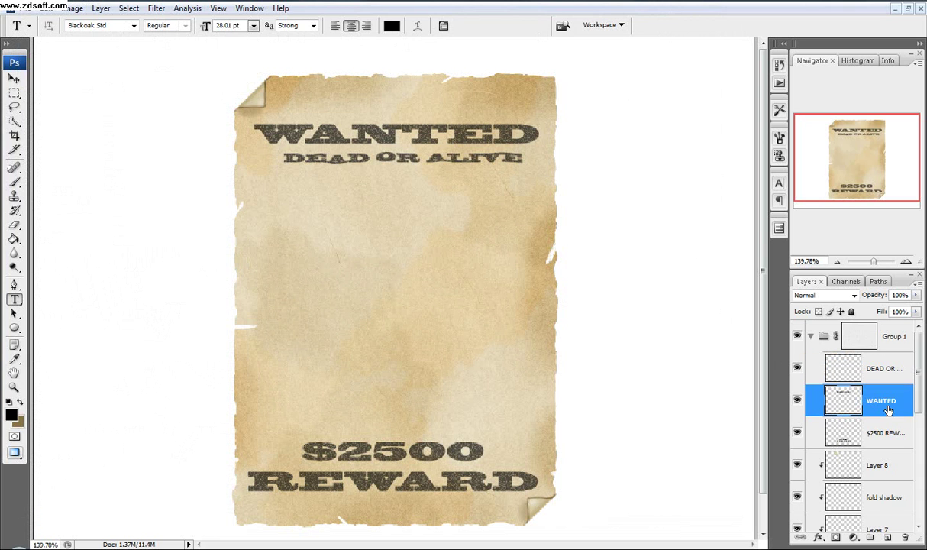
left_click(155, 8)
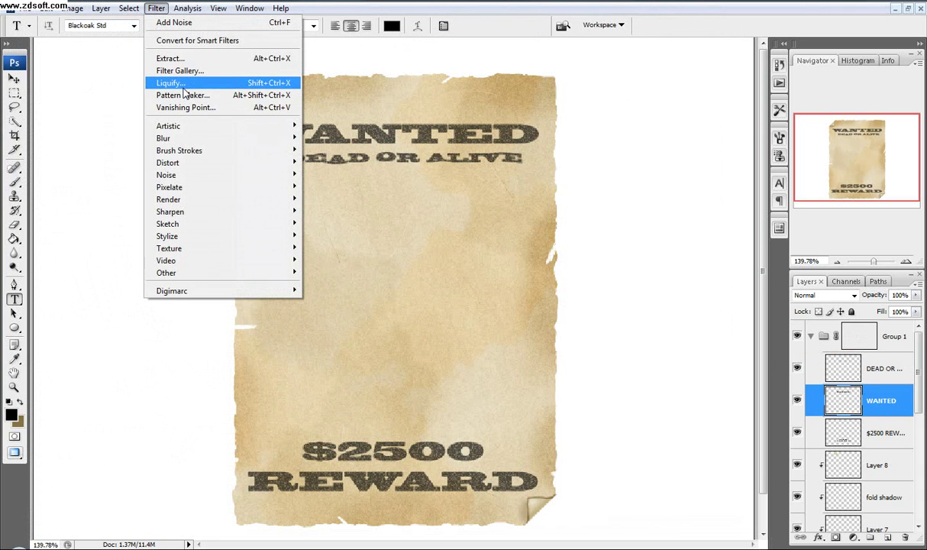
left_click(186, 83)
scroll(268, 93, "up", 4)
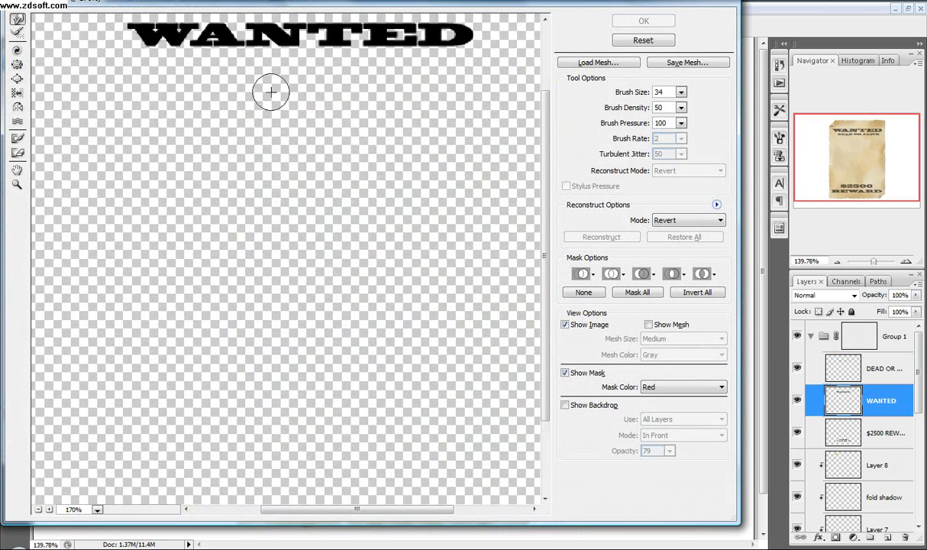
left_click_drag(266, 279, 244, 305)
left_click_drag(224, 140, 131, 157)
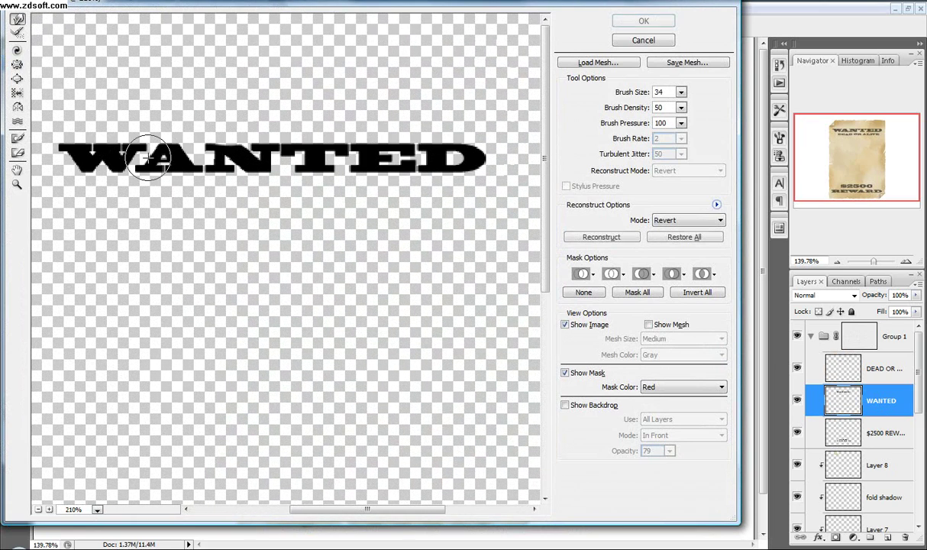
left_click_drag(501, 152, 484, 152)
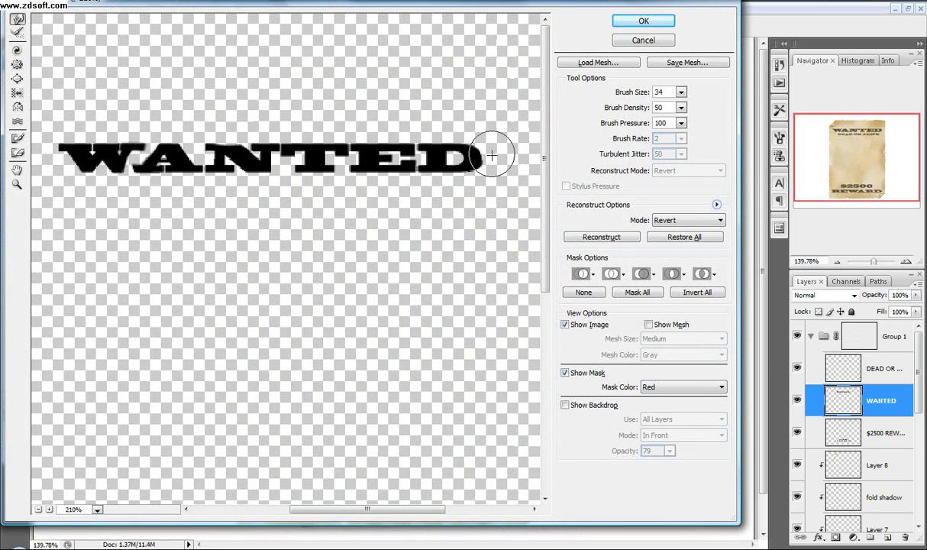
left_click_drag(407, 187, 407, 180)
key("bracketright")
key("bracketright")
key("bracketright")
key("bracketright")
key("bracketright")
key("bracketright")
key("bracketright")
key("bracketright")
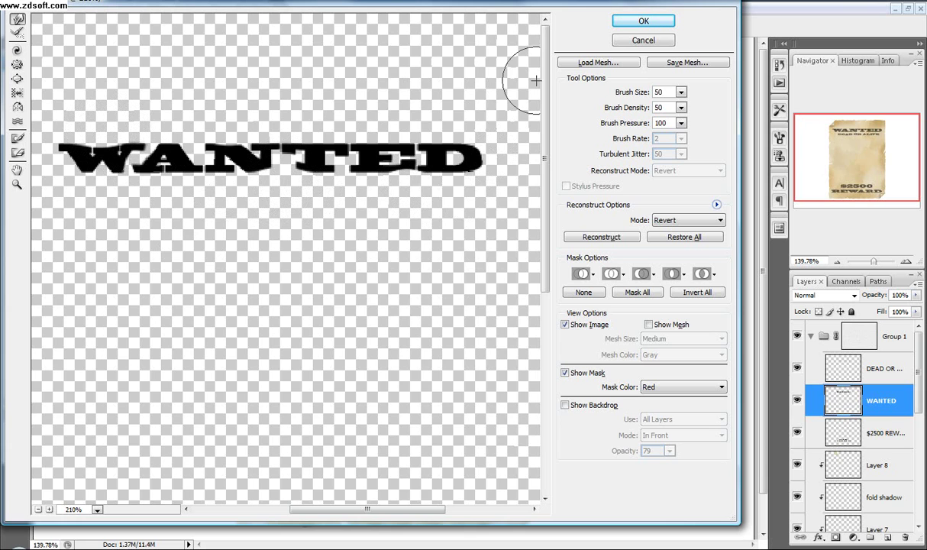
left_click(634, 23)
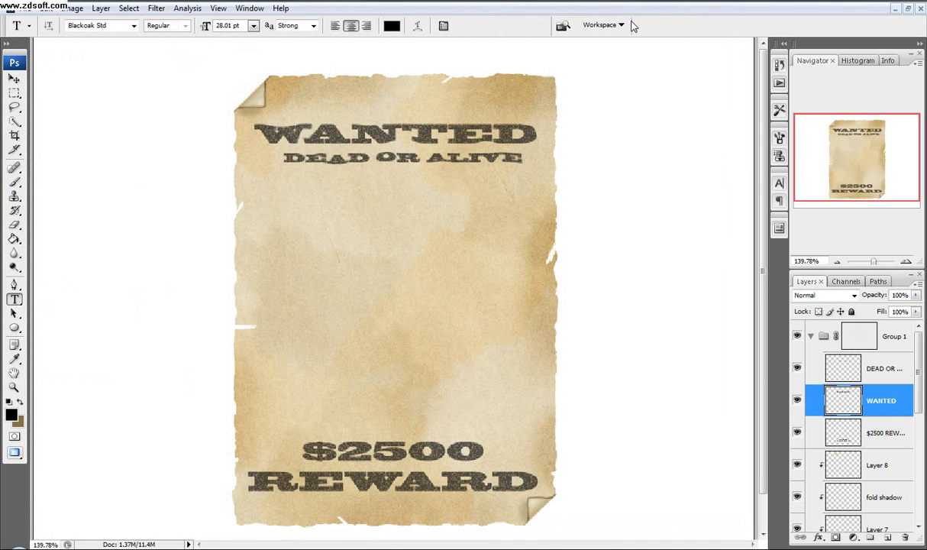
Liquify the $2500 REWARD layer, warping the REWARD letter edges and undoing one stroke.
left_click(843, 421)
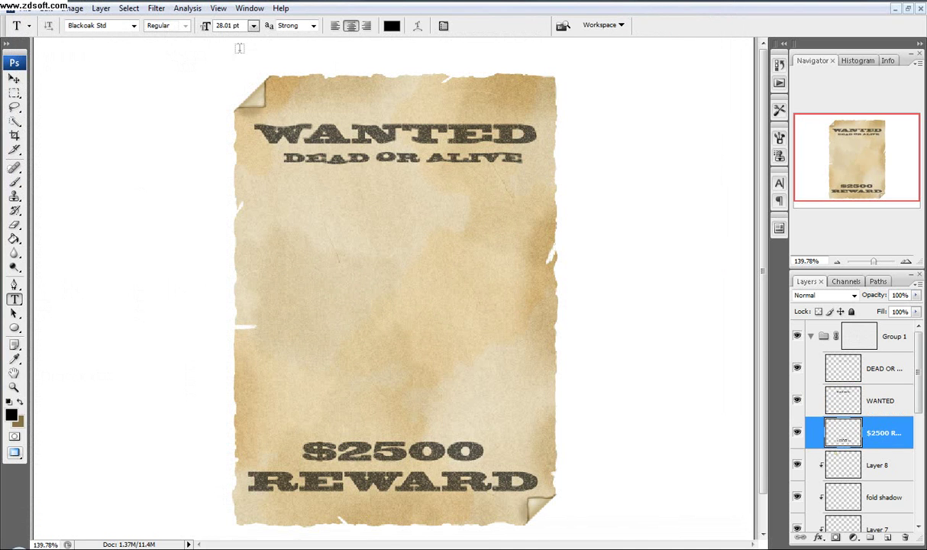
left_click(156, 7)
left_click(190, 84)
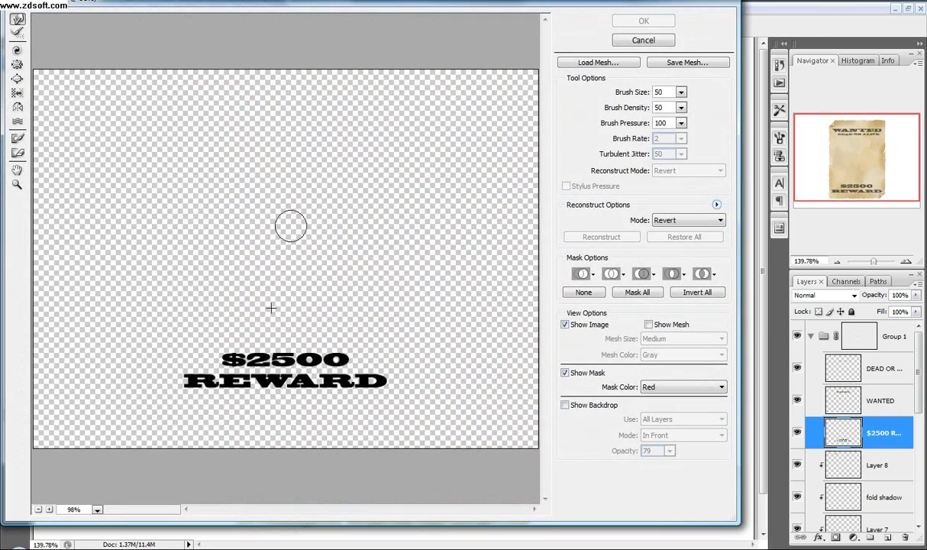
scroll(289, 382, "up", 3)
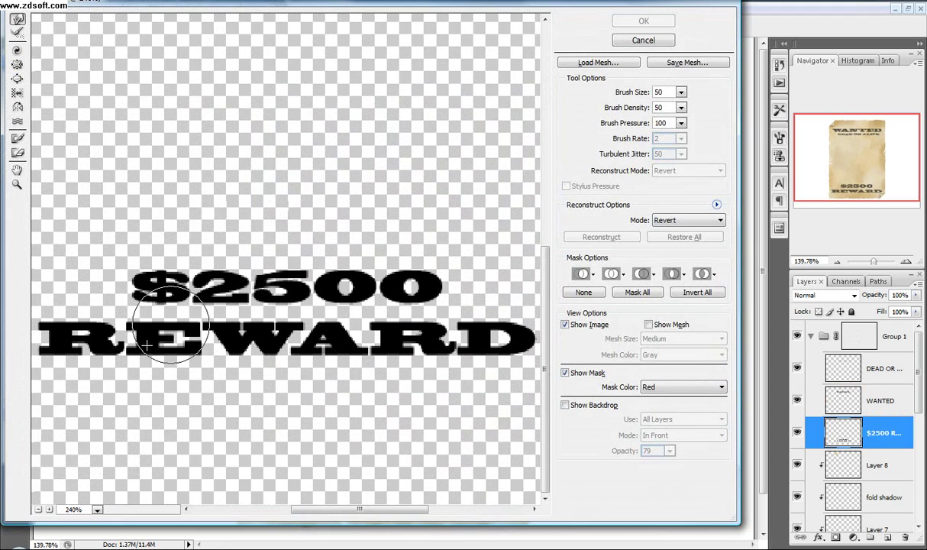
left_click_drag(145, 345, 128, 377)
left_click_drag(472, 377, 466, 367)
key("ctrl+z")
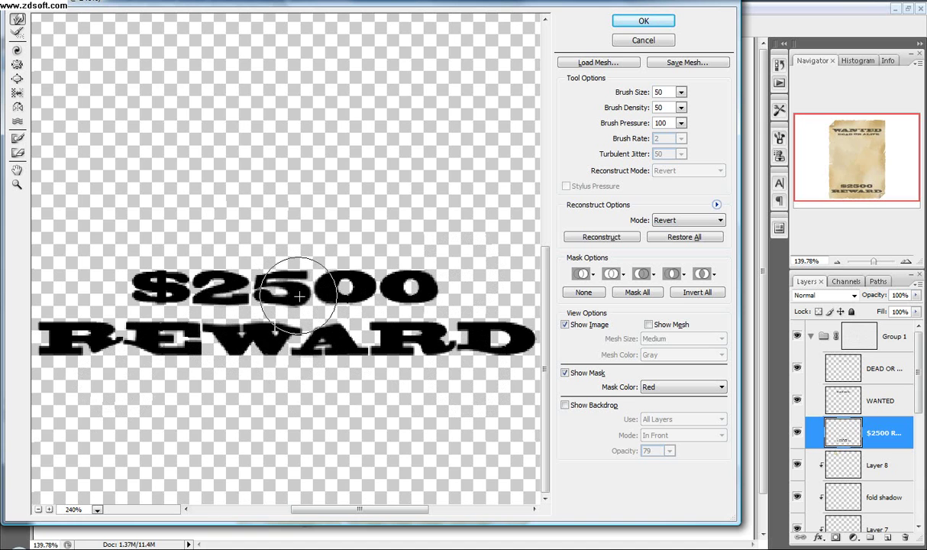
left_click(644, 21)
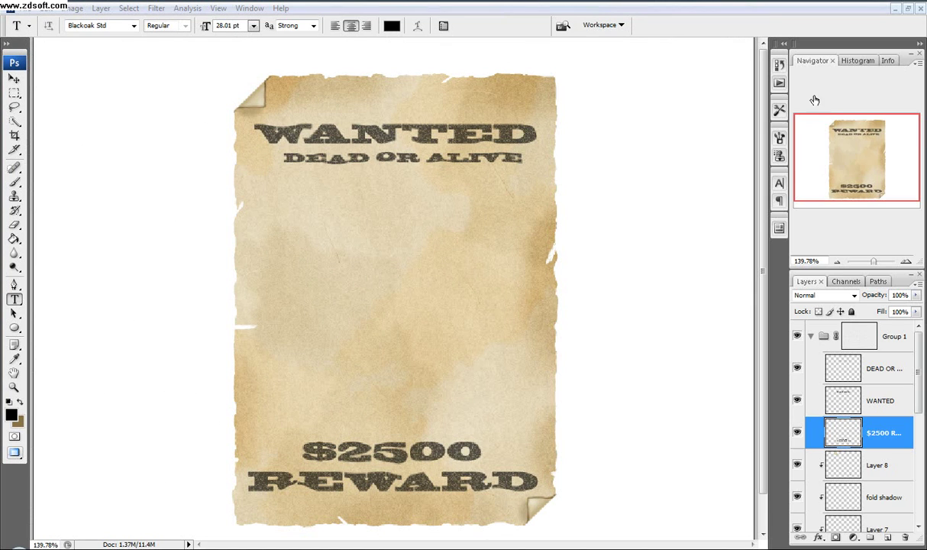
Select the cowboy's opaque pixels in the cowboy document, then return to the poster.
left_click(907, 9)
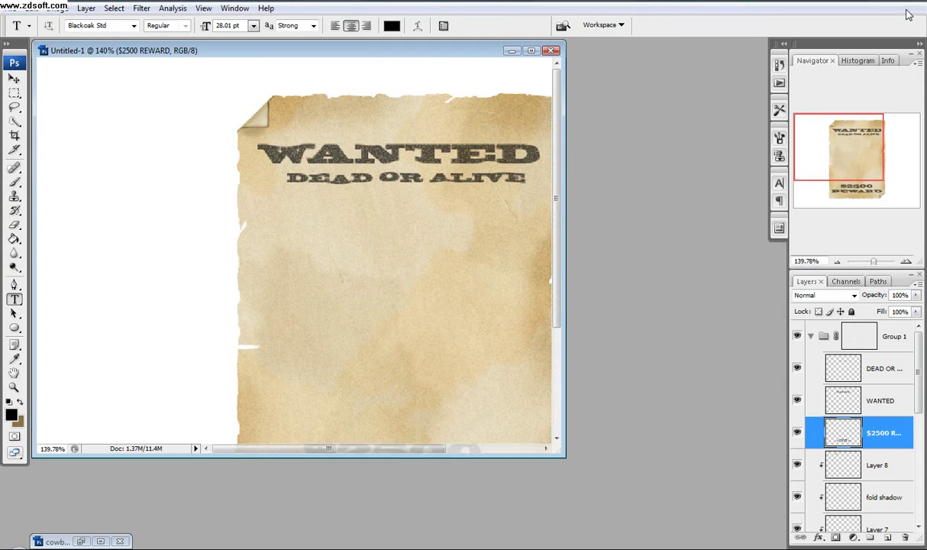
left_click_drag(443, 38, 625, 98)
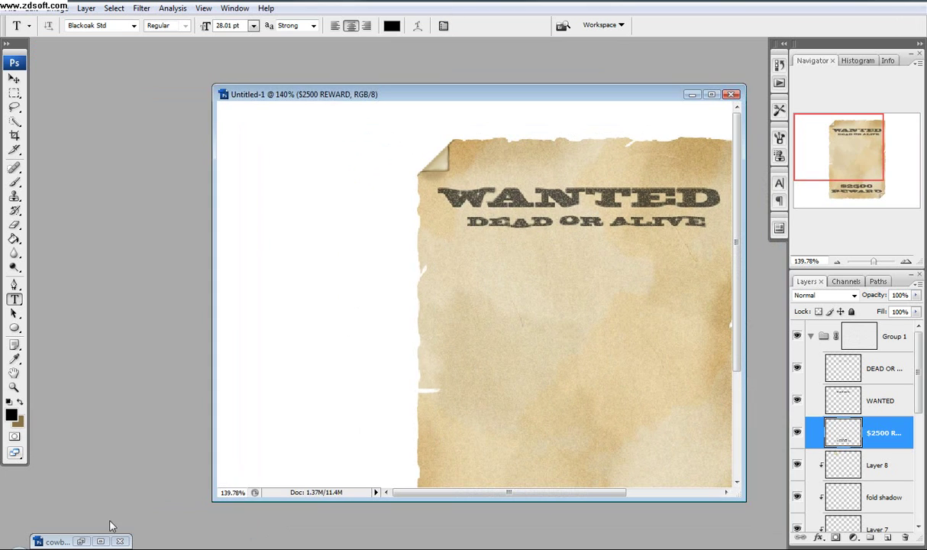
left_click(57, 541)
left_click(100, 542)
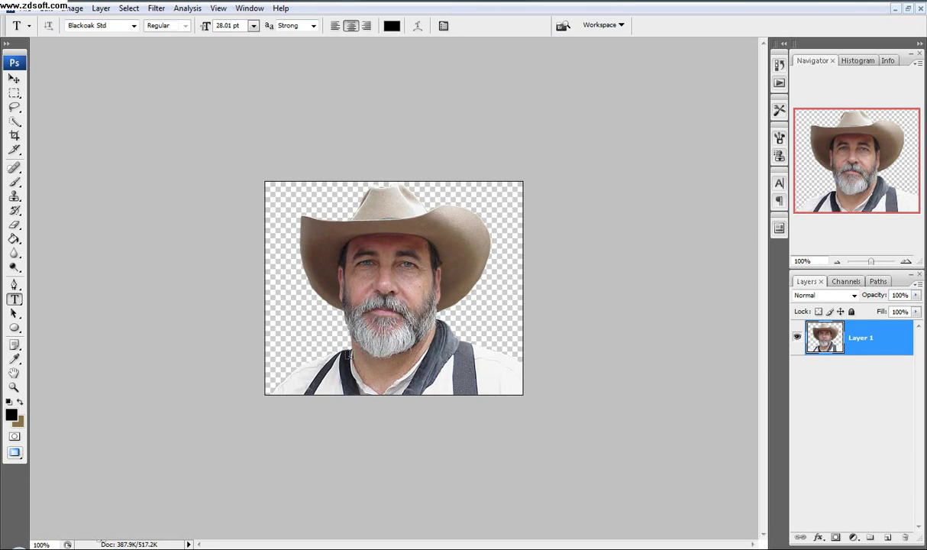
left_click(826, 338, "ctrl")
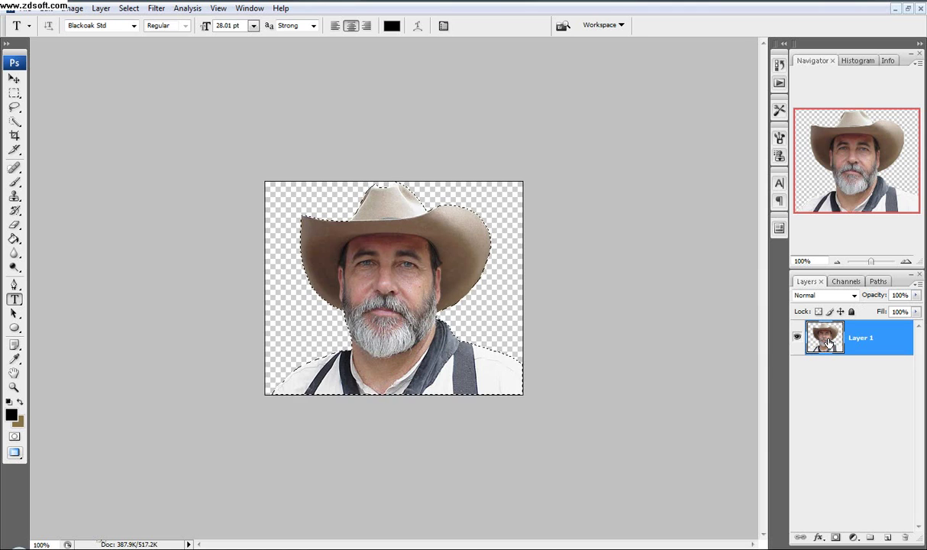
left_click(896, 8)
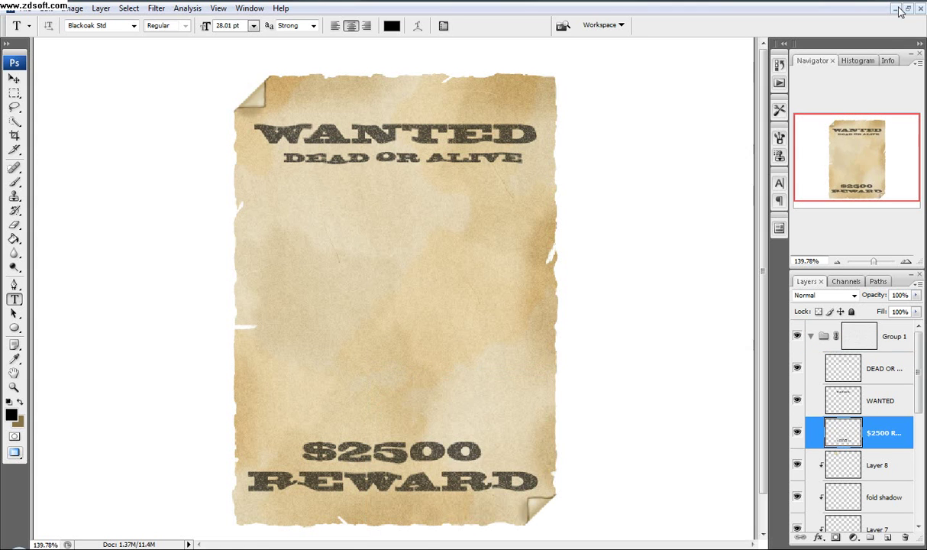
Create Layer 9 above Group 1 and paste the cowboy cut-out into it.
left_click(885, 370)
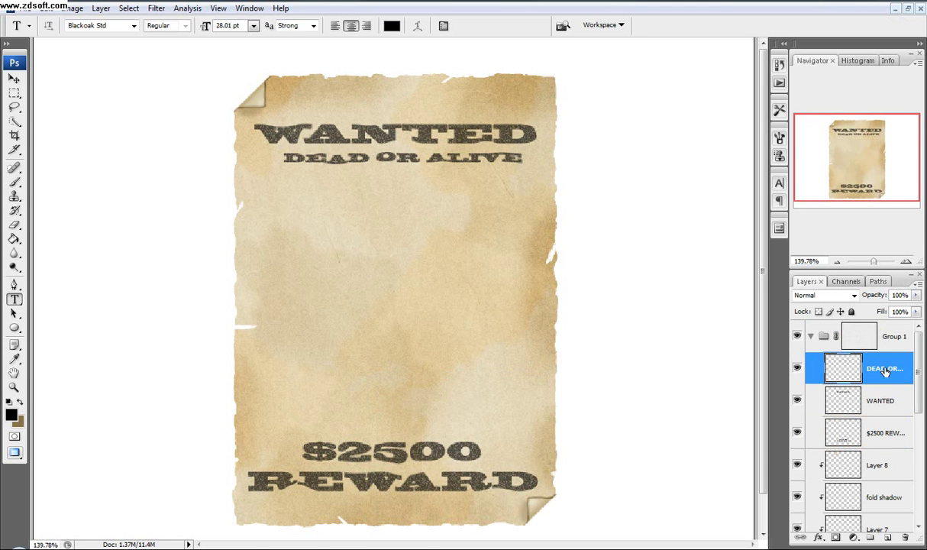
left_click(853, 335)
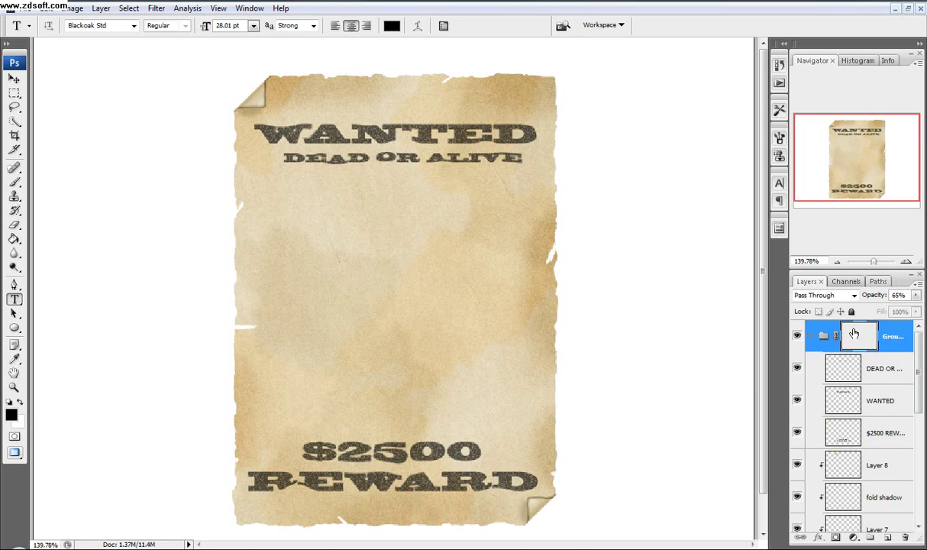
key("ctrl+shift+alt+n")
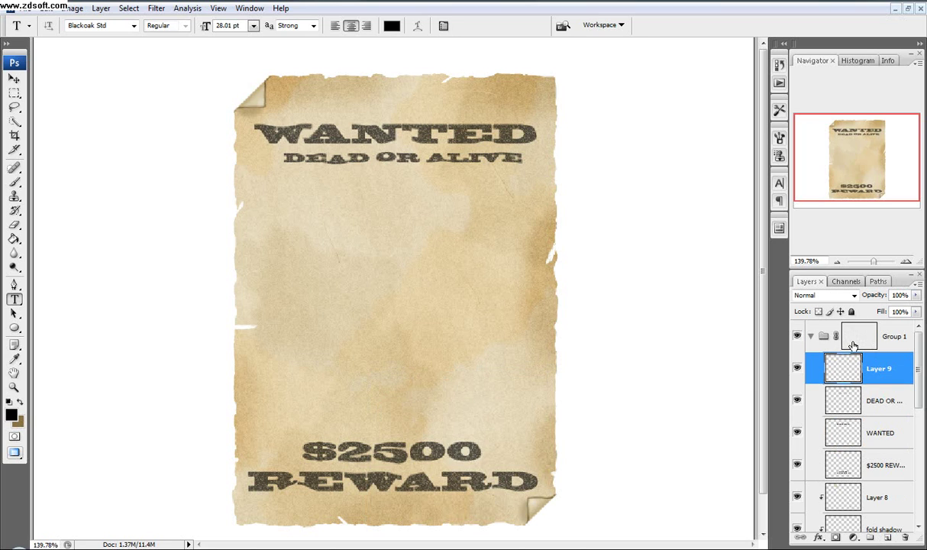
left_click_drag(843, 363, 881, 329)
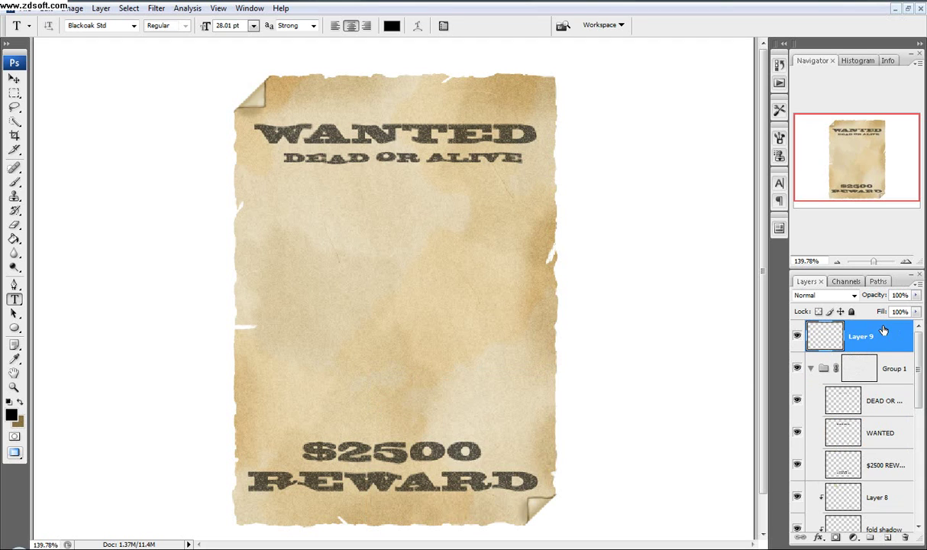
key("ctrl+v")
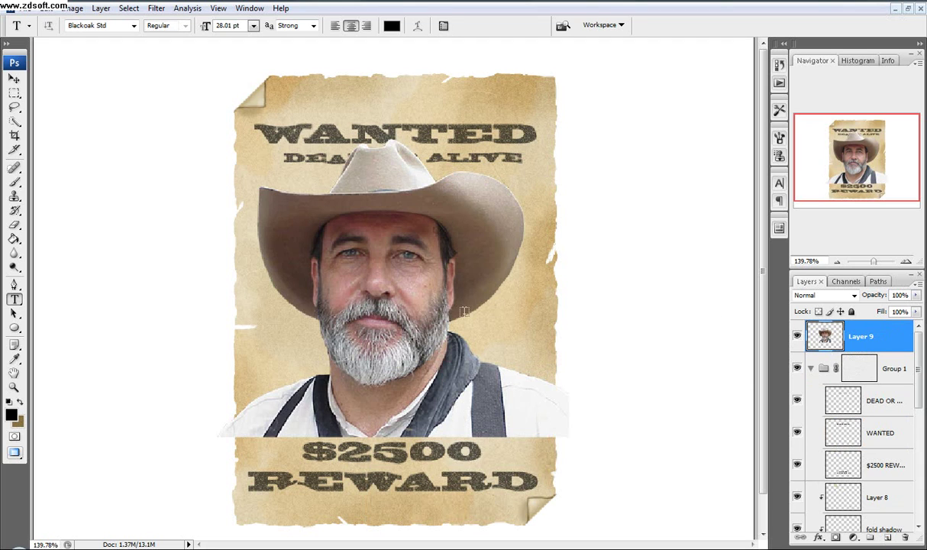
Scale the cowboy portrait down to 66% with Free Transform and commit it.
key("ctrl+t")
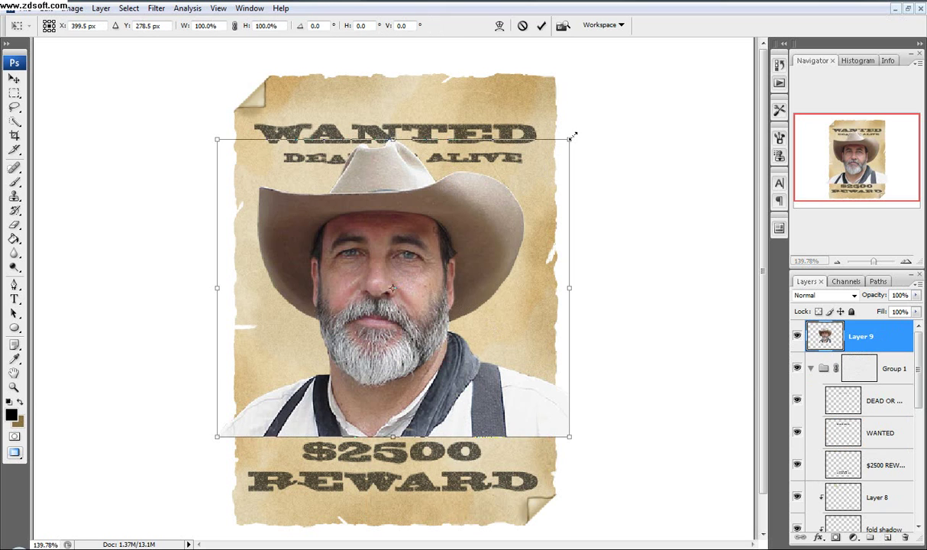
left_click_drag(573, 137, 512, 223)
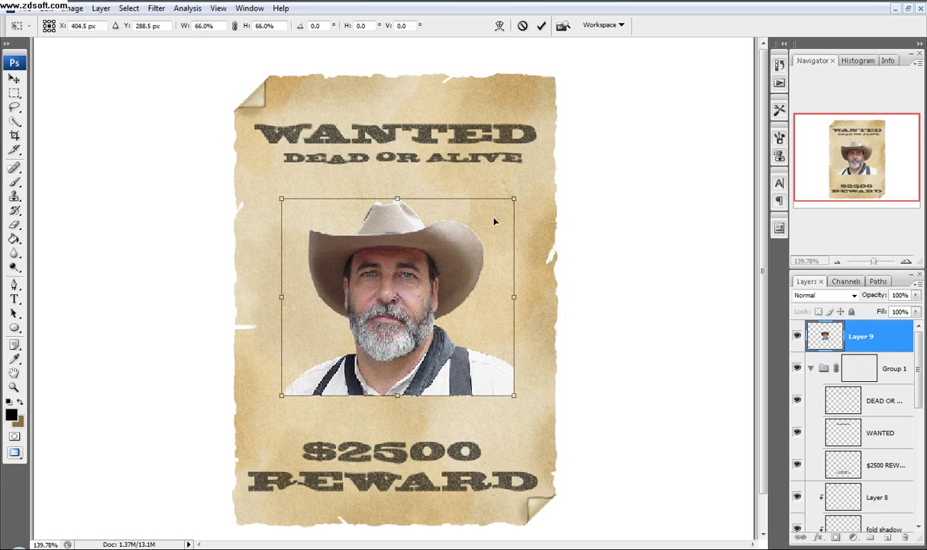
left_click(541, 25)
key("t")
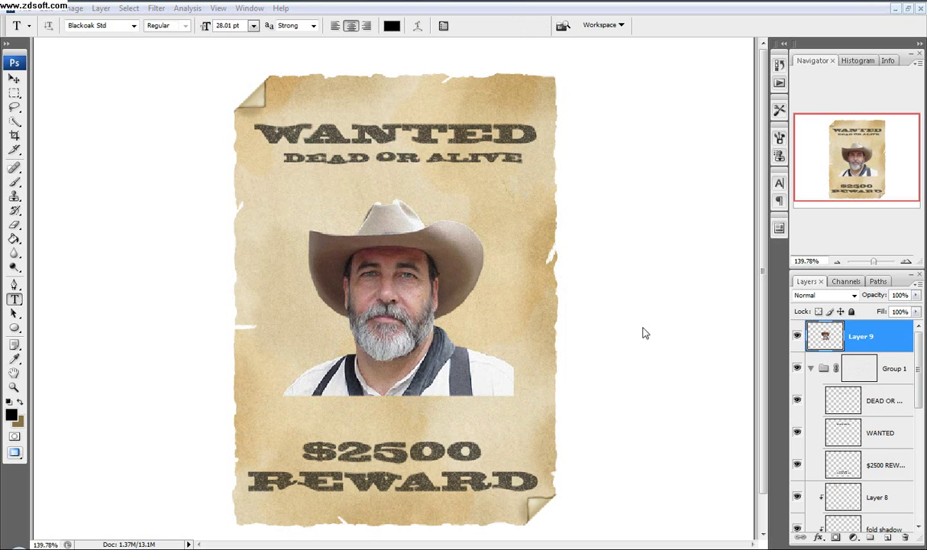
Desaturate the cowboy portrait to greyscale with Image > Adjustments > Desaturate.
left_click(75, 9)
mouse_move(93, 39)
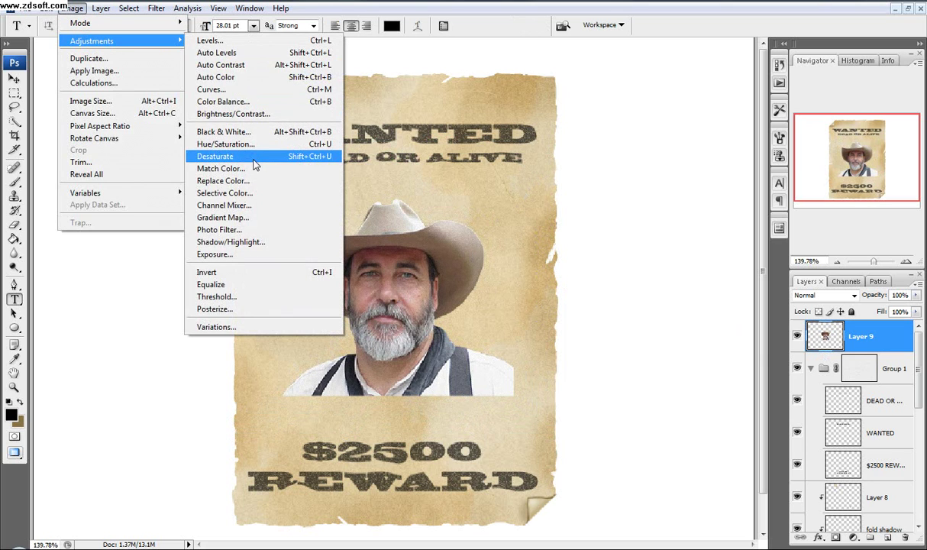
left_click(229, 154)
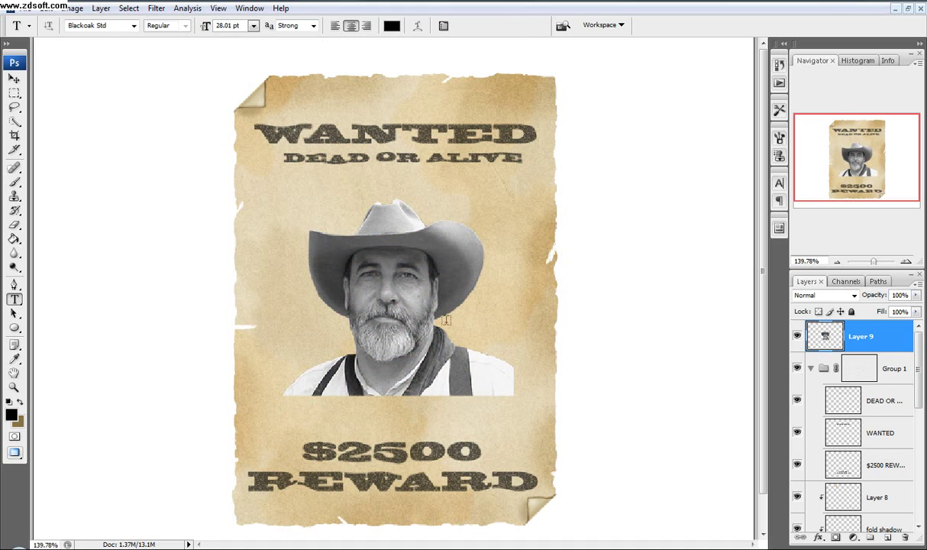
Set the portrait layer's blend mode to Linear Burn for a sepia tint.
left_click(855, 297)
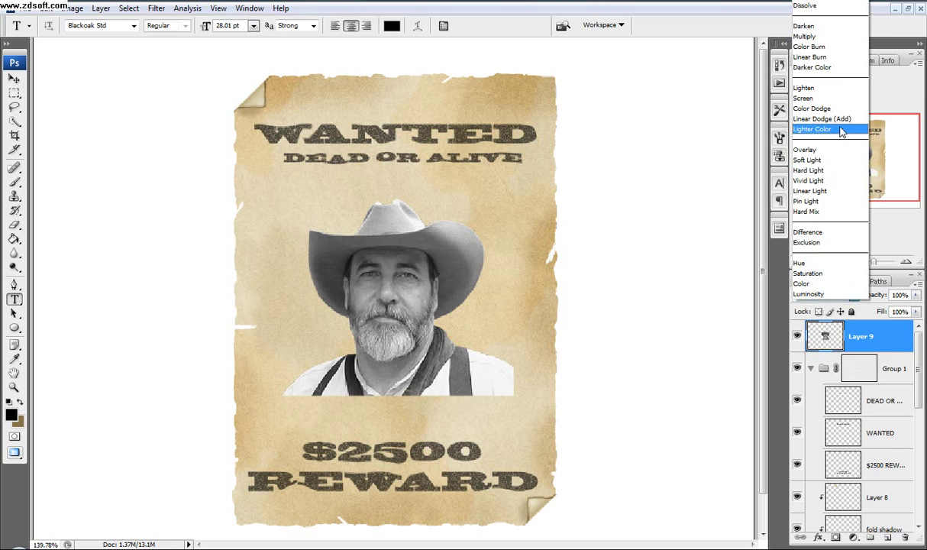
left_click(816, 56)
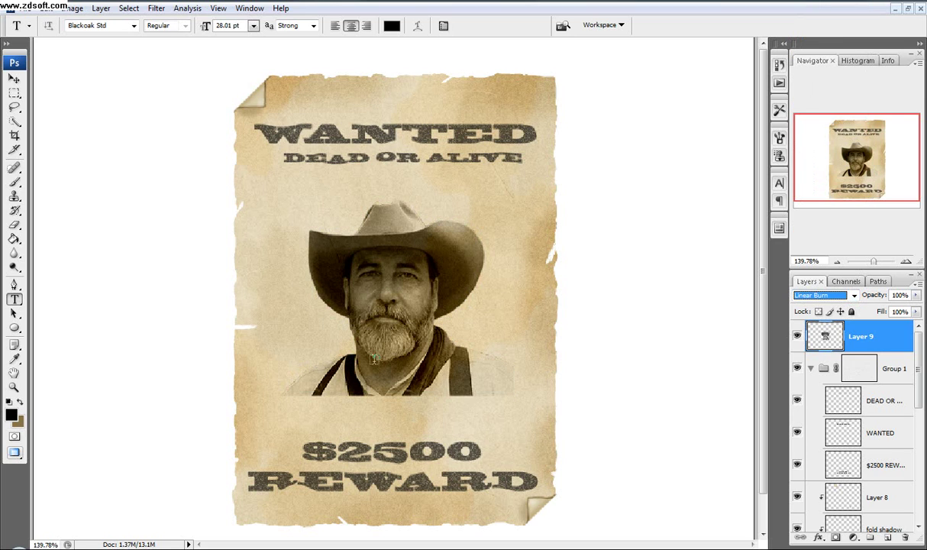
key("Return")
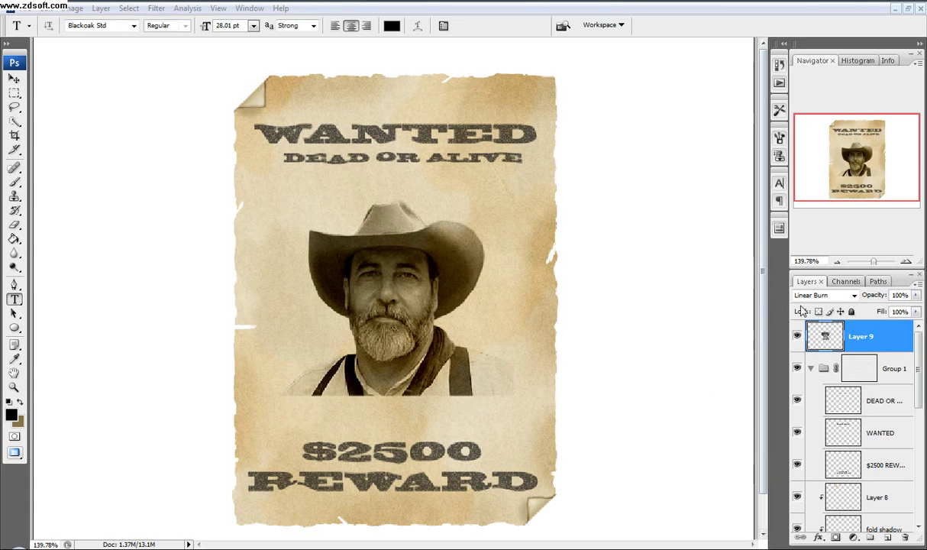
Try a Levels adjustment that darkens the shadows, then cancel it.
left_click(854, 538)
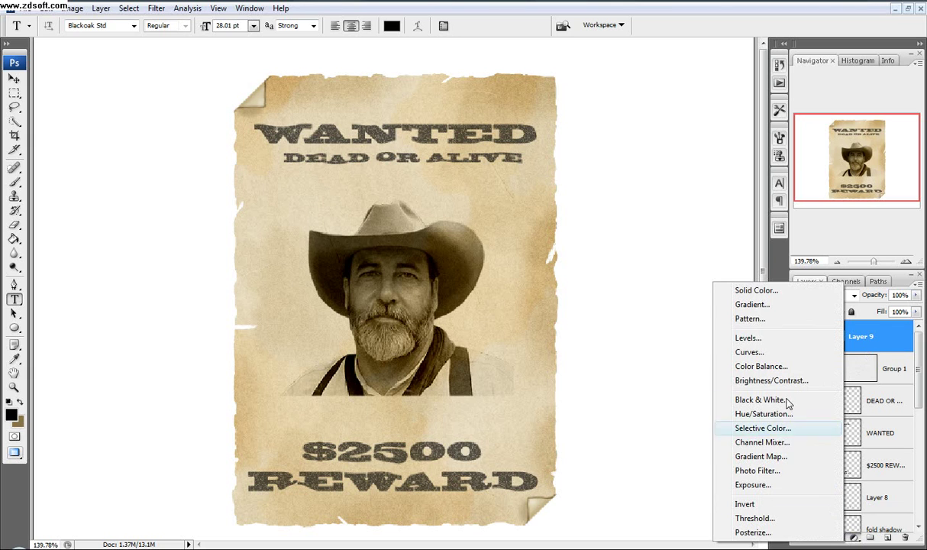
left_click(745, 338)
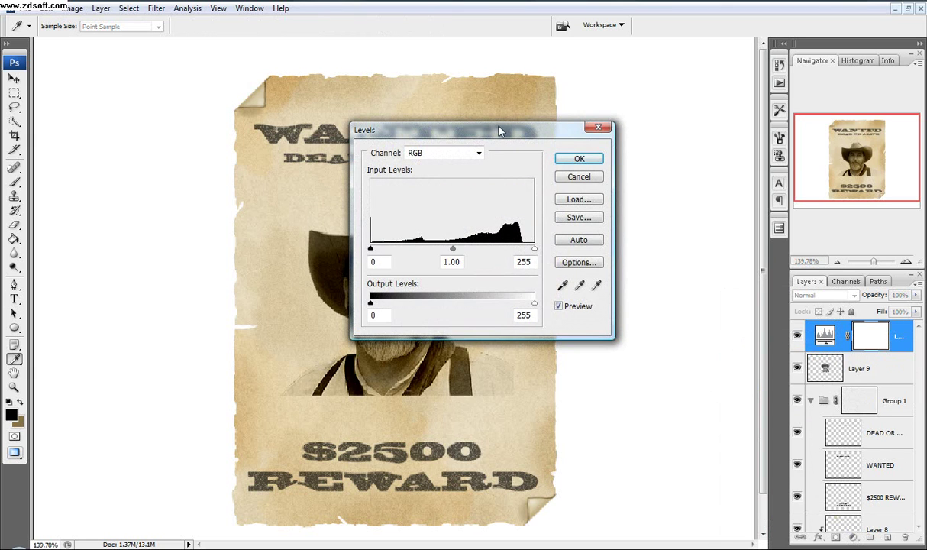
left_click_drag(502, 138, 677, 148)
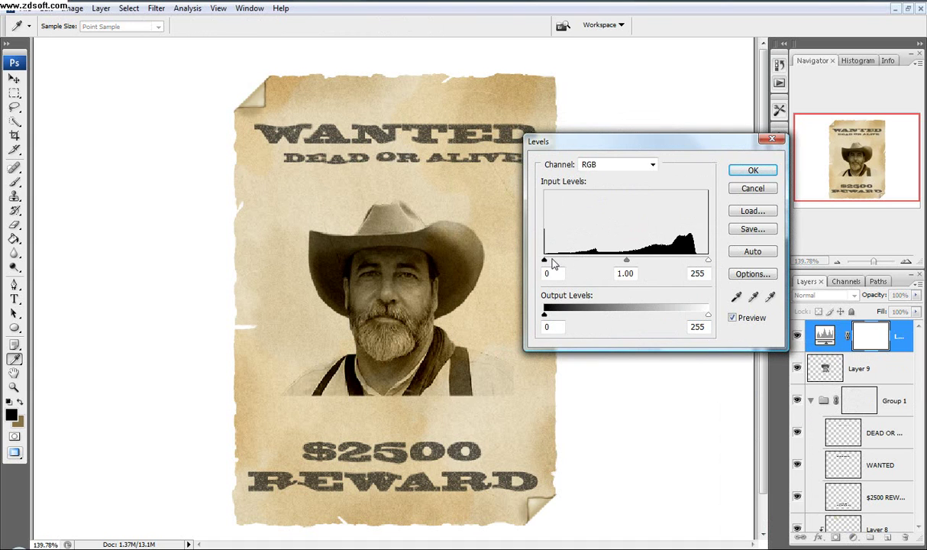
left_click_drag(546, 260, 593, 264)
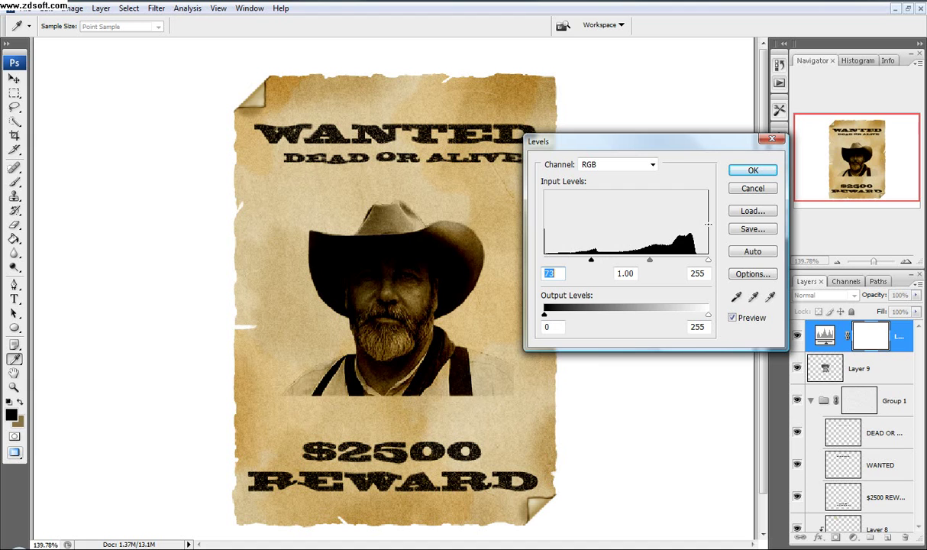
left_click(752, 188)
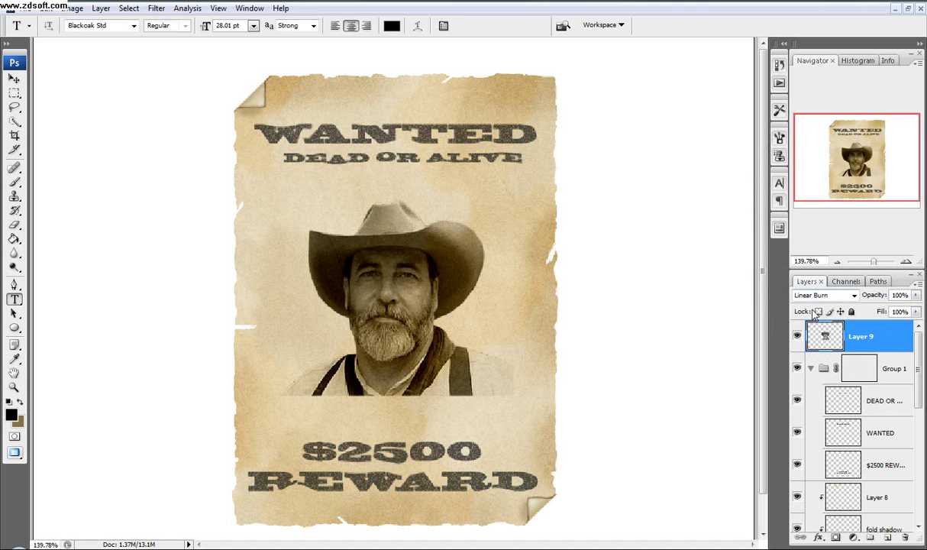
Add a Levels adjustment with input black 31 and white 147, clipped to the portrait layer.
left_click(854, 537)
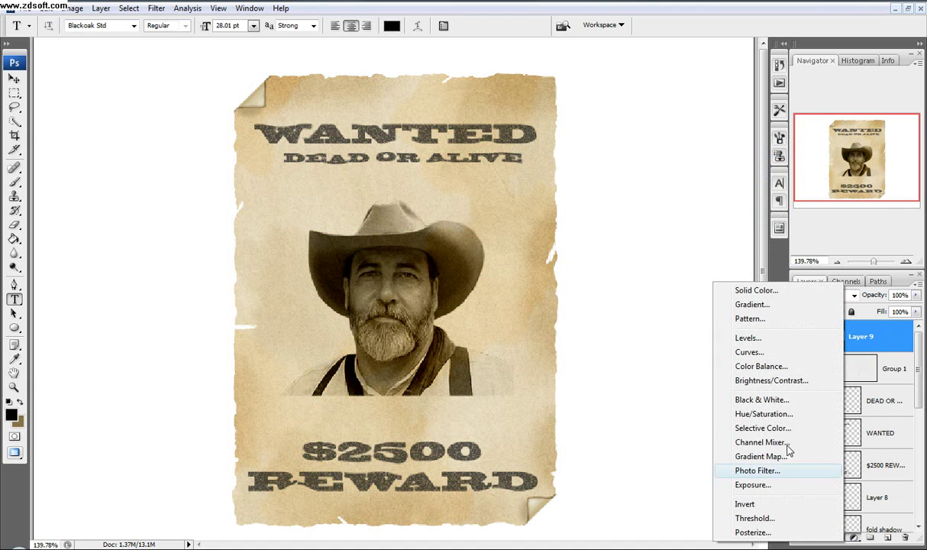
left_click(764, 342)
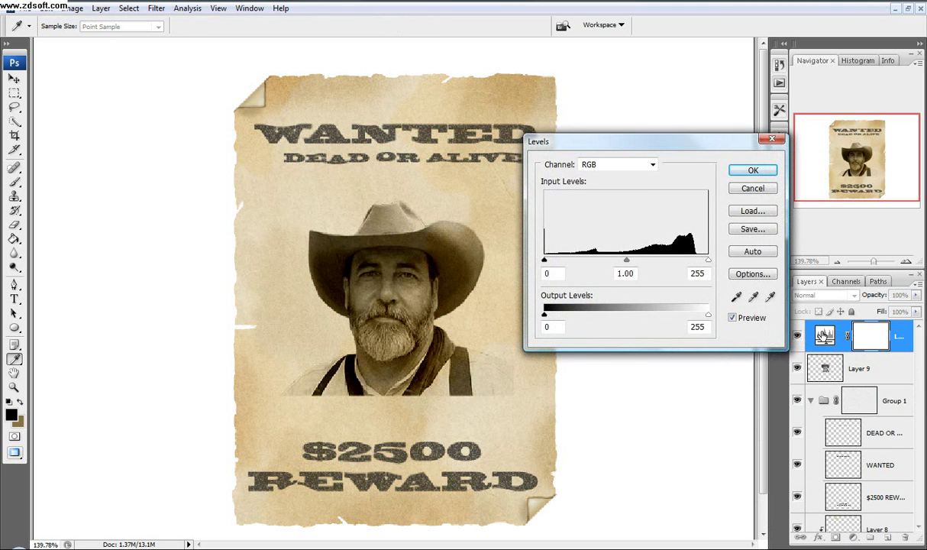
mouse_move(546, 320)
left_mouse_down()
mouse_move(598, 319)
mouse_move(545, 316)
left_mouse_up()
left_click_drag(545, 261, 598, 264)
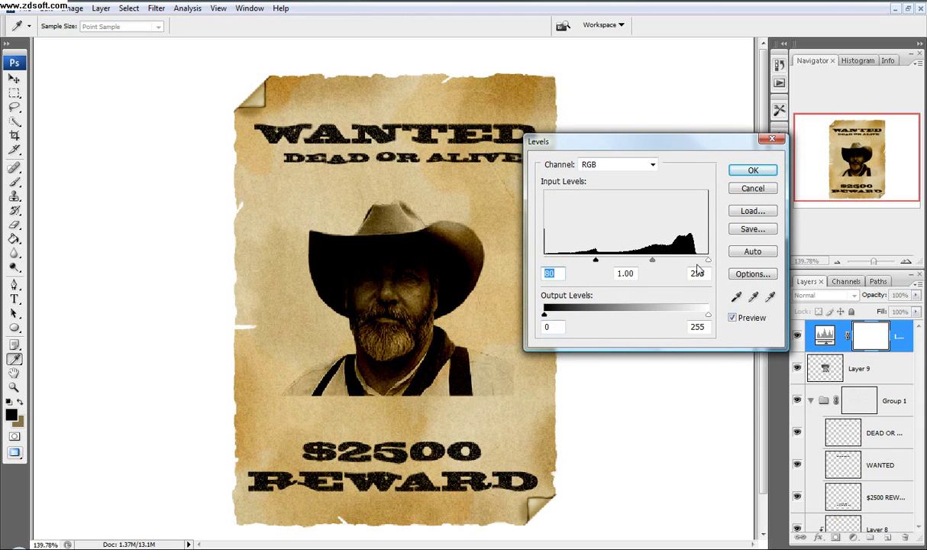
left_click_drag(710, 264, 565, 264)
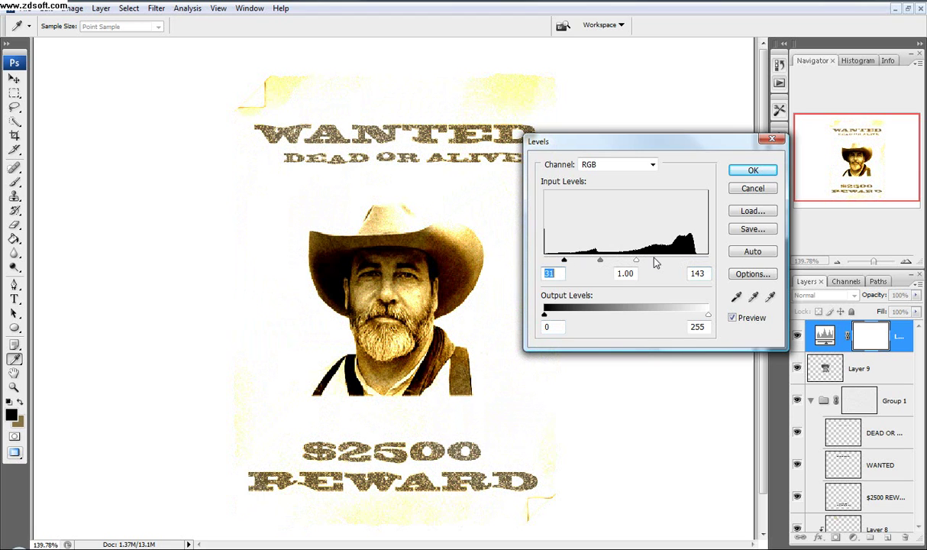
left_click_drag(638, 266, 641, 265)
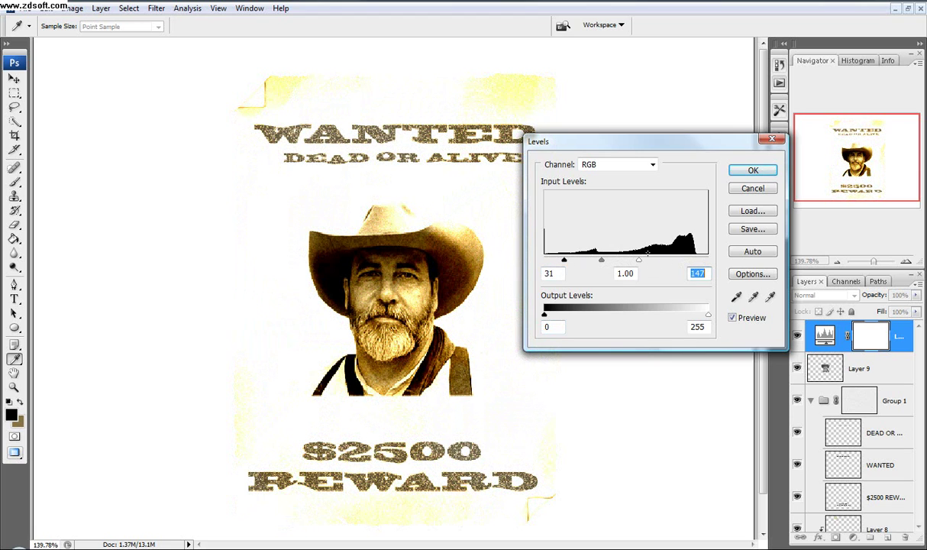
left_click(748, 171)
key("t")
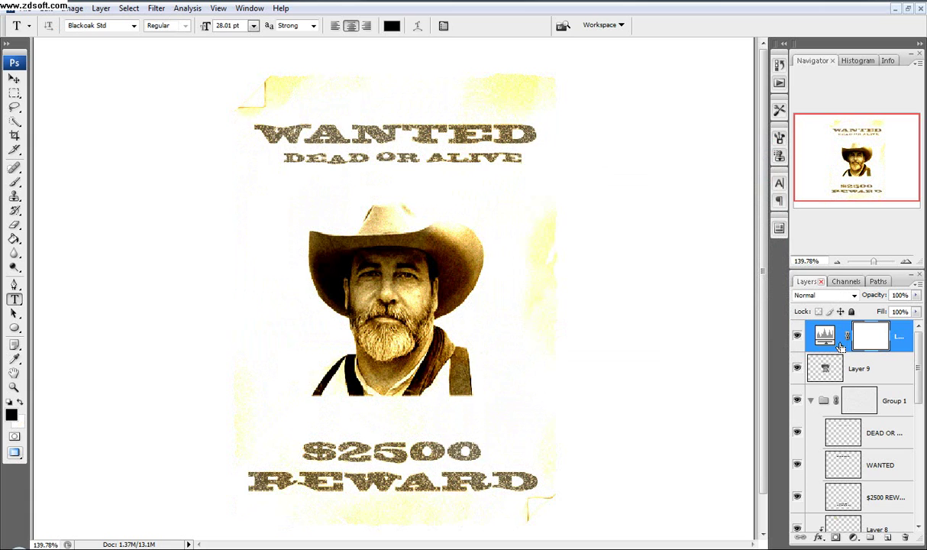
left_click(840, 350, "alt")
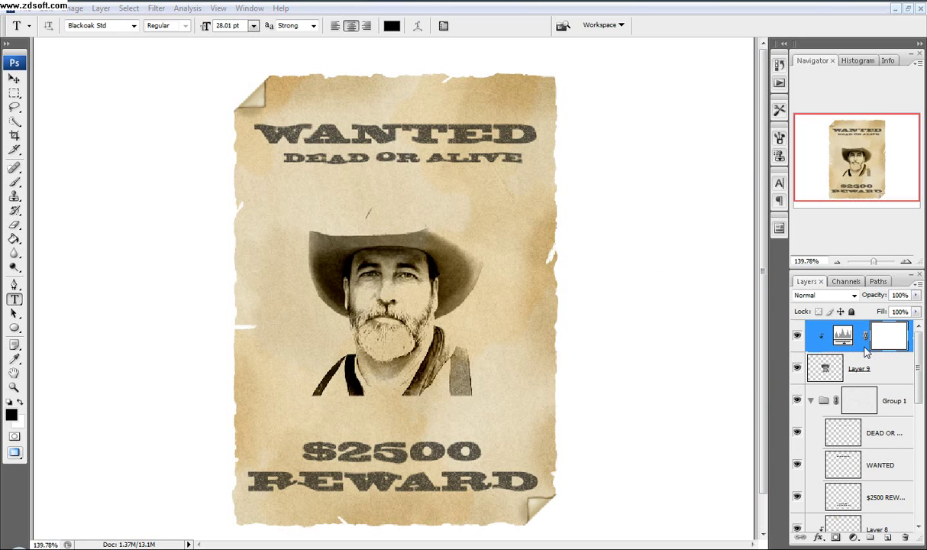
Add a new clipped layer filled with 50% gray and set to Soft Light blending.
left_click(889, 538)
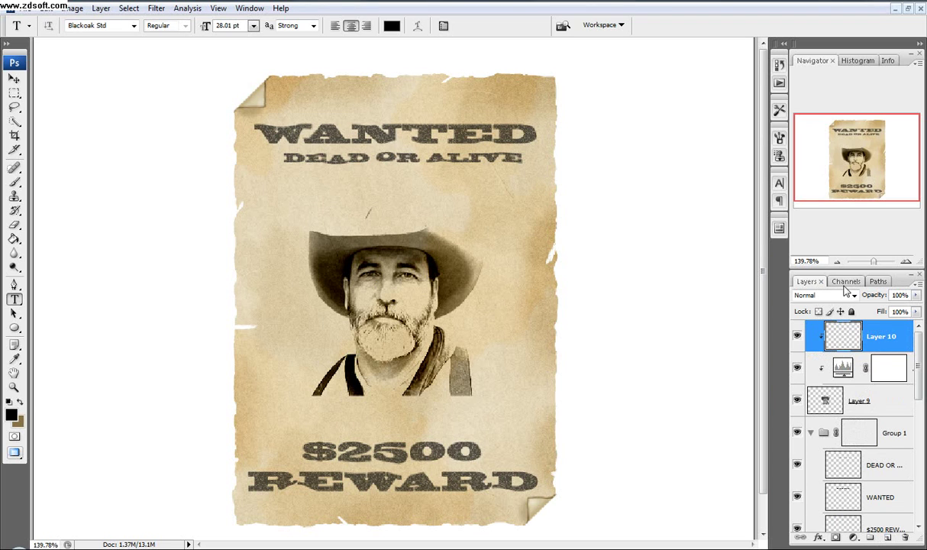
left_click(46, 8)
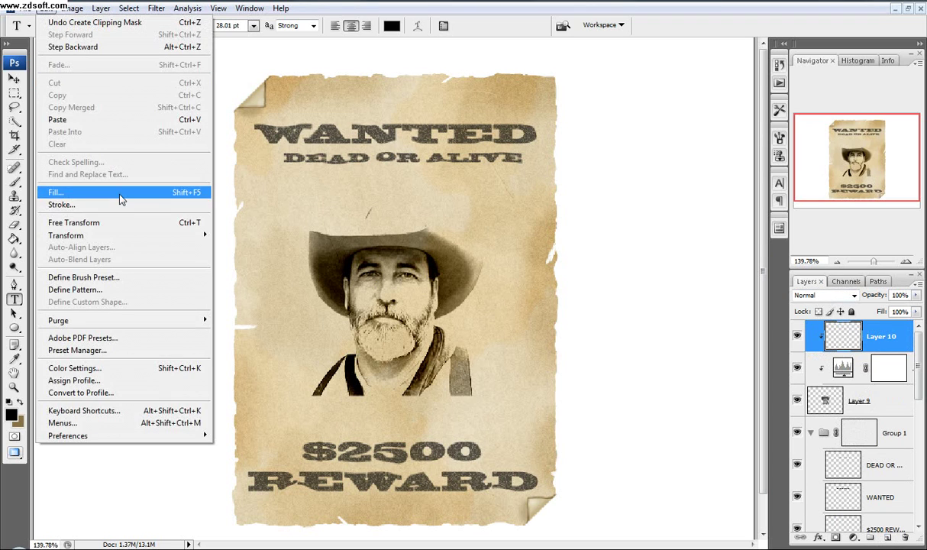
left_click(115, 192)
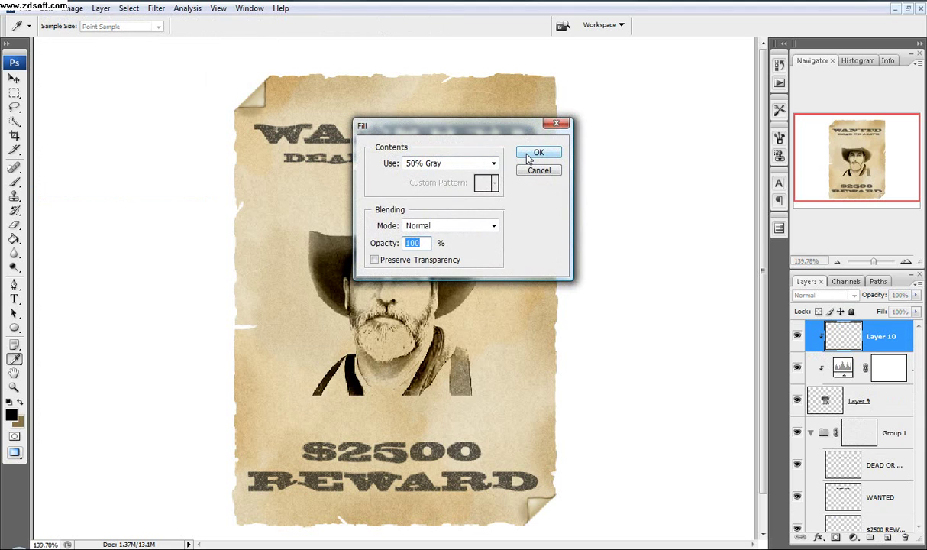
left_click(536, 153)
key("t")
left_click(850, 295)
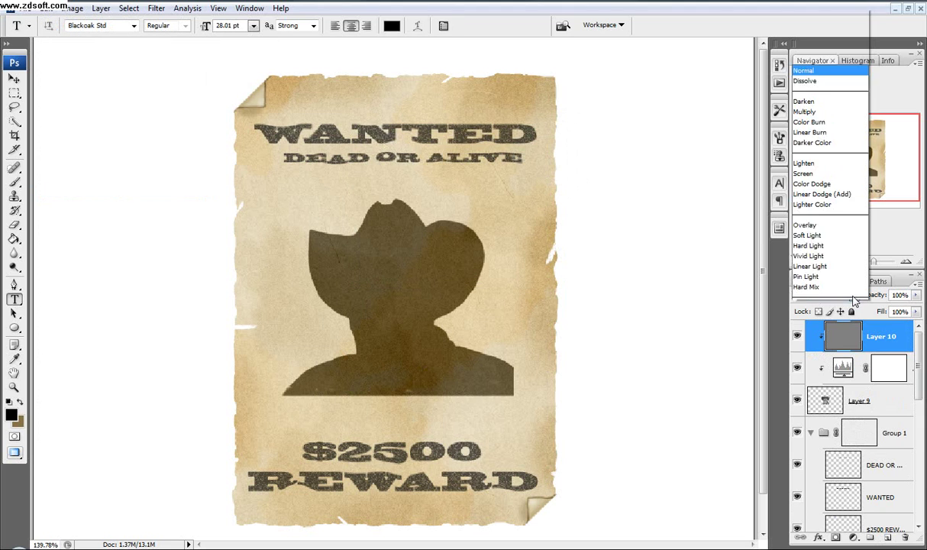
left_click(808, 156)
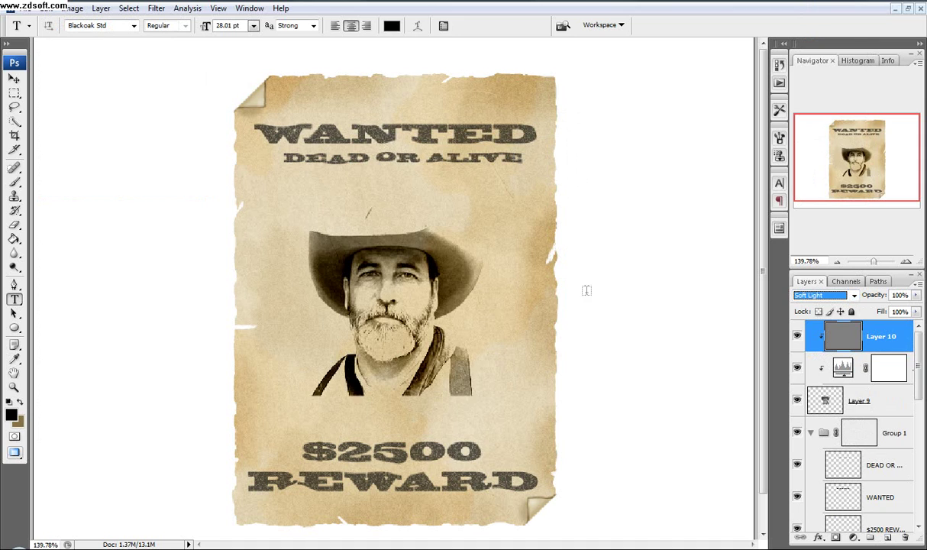
Set the Burn tool to 100% exposure and switch to the Brush at 40% opacity.
left_click_drag(16, 274, 65, 280)
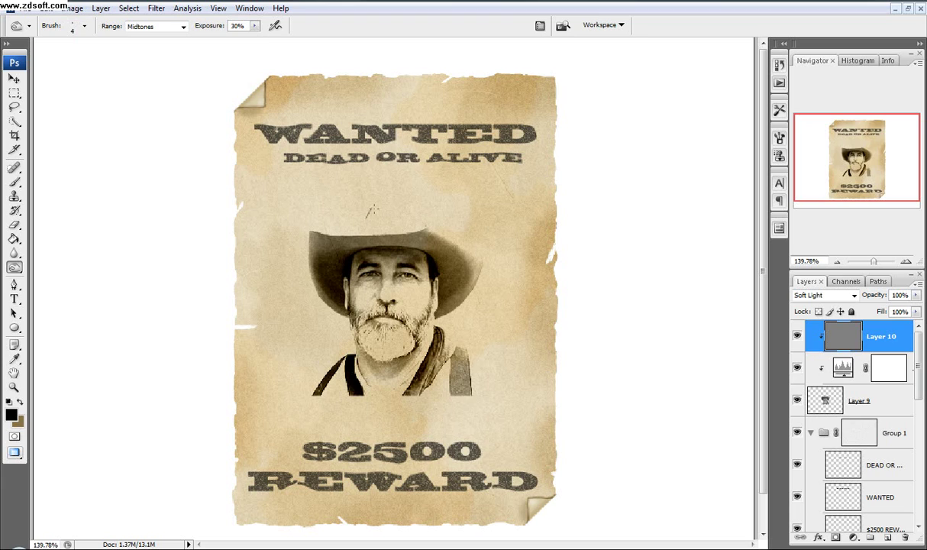
left_click_drag(208, 28, 302, 37)
left_click(13, 183)
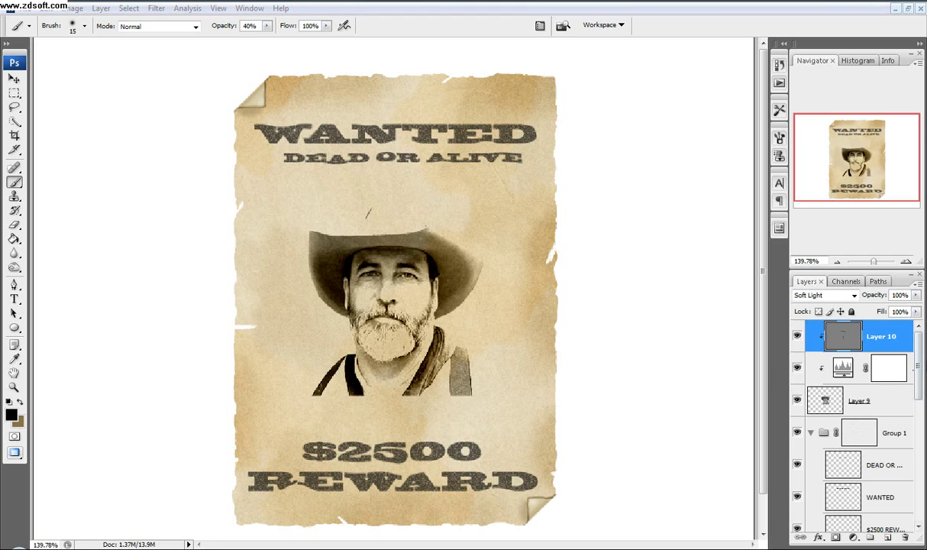
Select Layer 9 and set up a larger Eraser with 0% hardness.
left_click(822, 400)
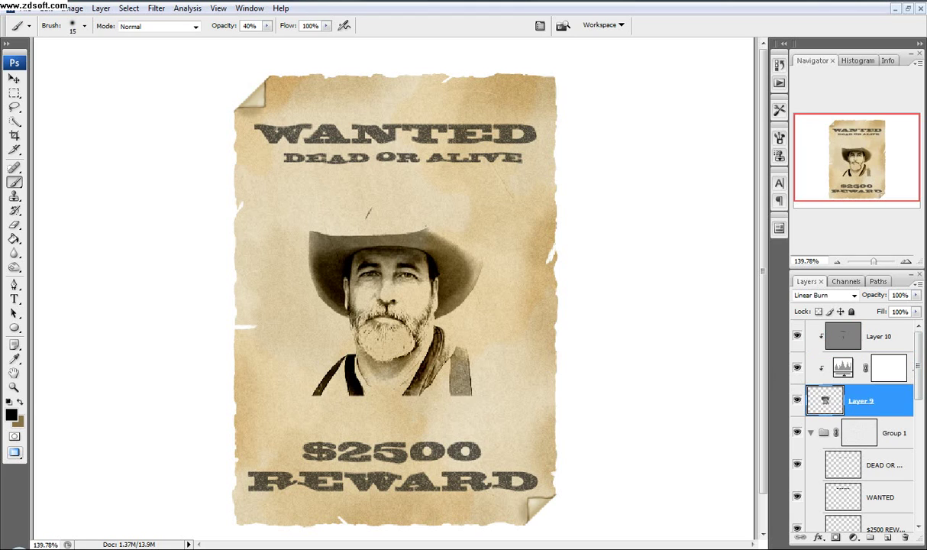
left_click(15, 224)
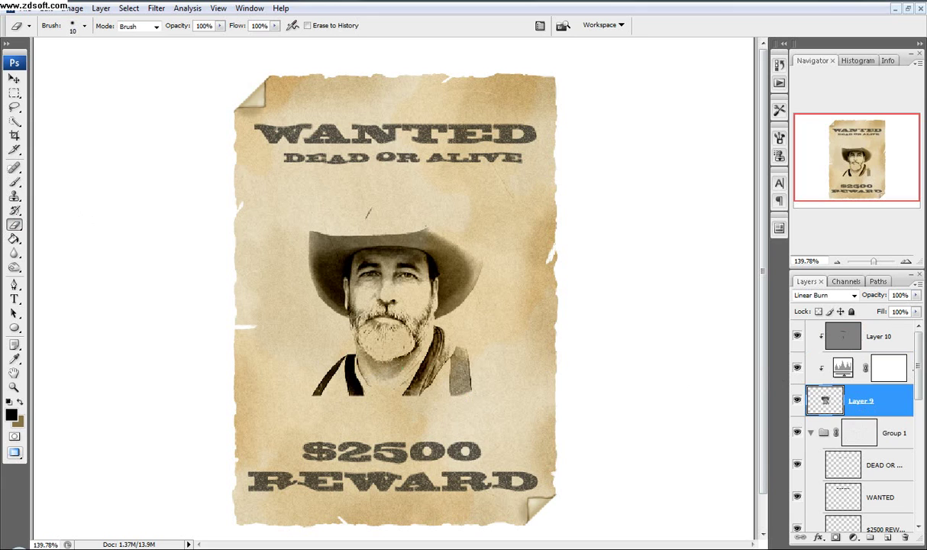
right_click(468, 399)
left_click_drag(516, 440, 484, 437)
left_click_drag(490, 391, 514, 394)
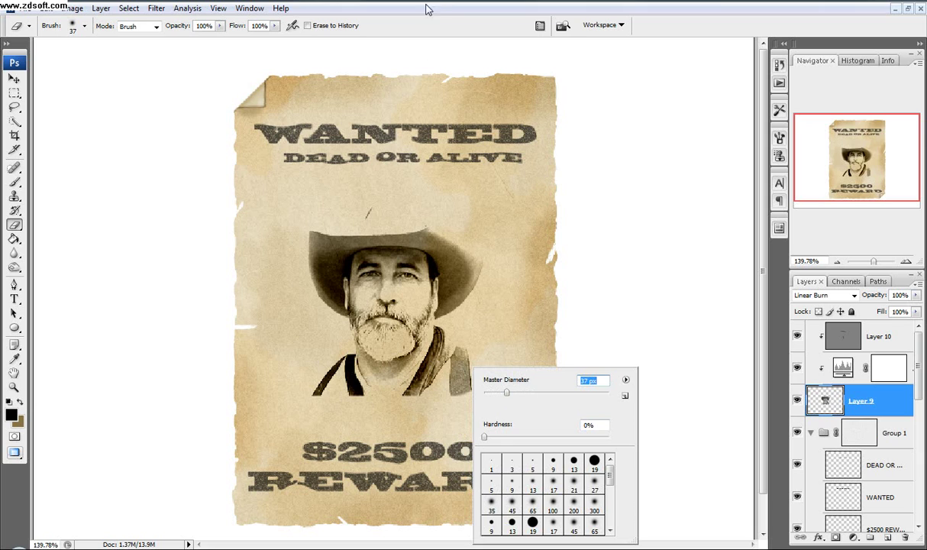
key("Return")
Fade the torso's bottom, remove the stray mark above the hat, and soften the hat brim.
mouse_move(452, 409)
left_mouse_down()
mouse_move(397, 381)
mouse_move(303, 382)
mouse_move(415, 421)
mouse_move(476, 402)
left_mouse_up()
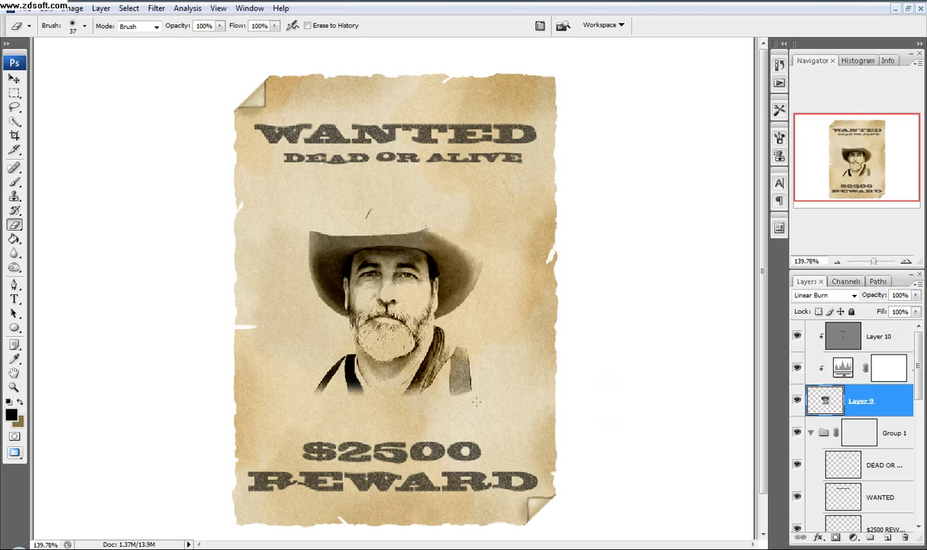
left_click(367, 212)
mouse_move(317, 213)
left_mouse_down()
mouse_move(297, 228)
mouse_move(321, 226)
mouse_move(298, 243)
mouse_move(293, 272)
left_mouse_up()
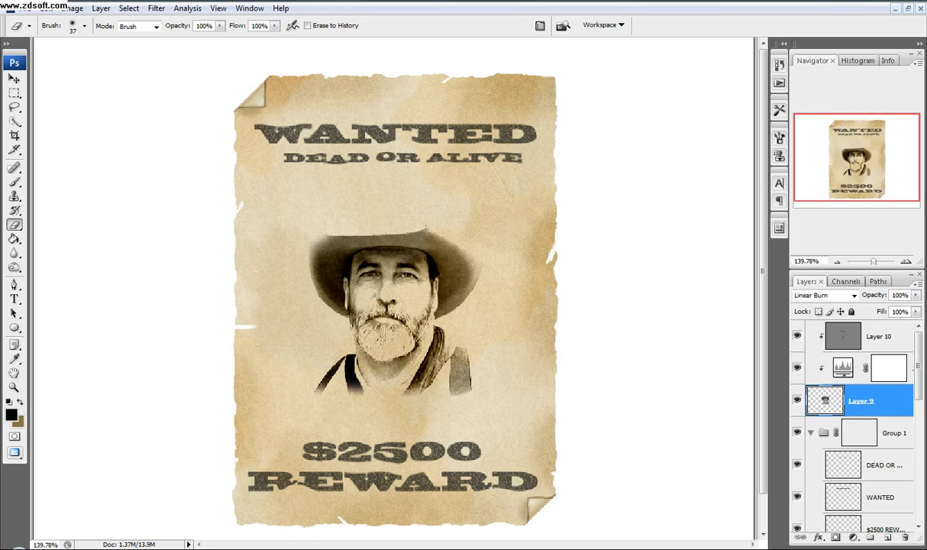